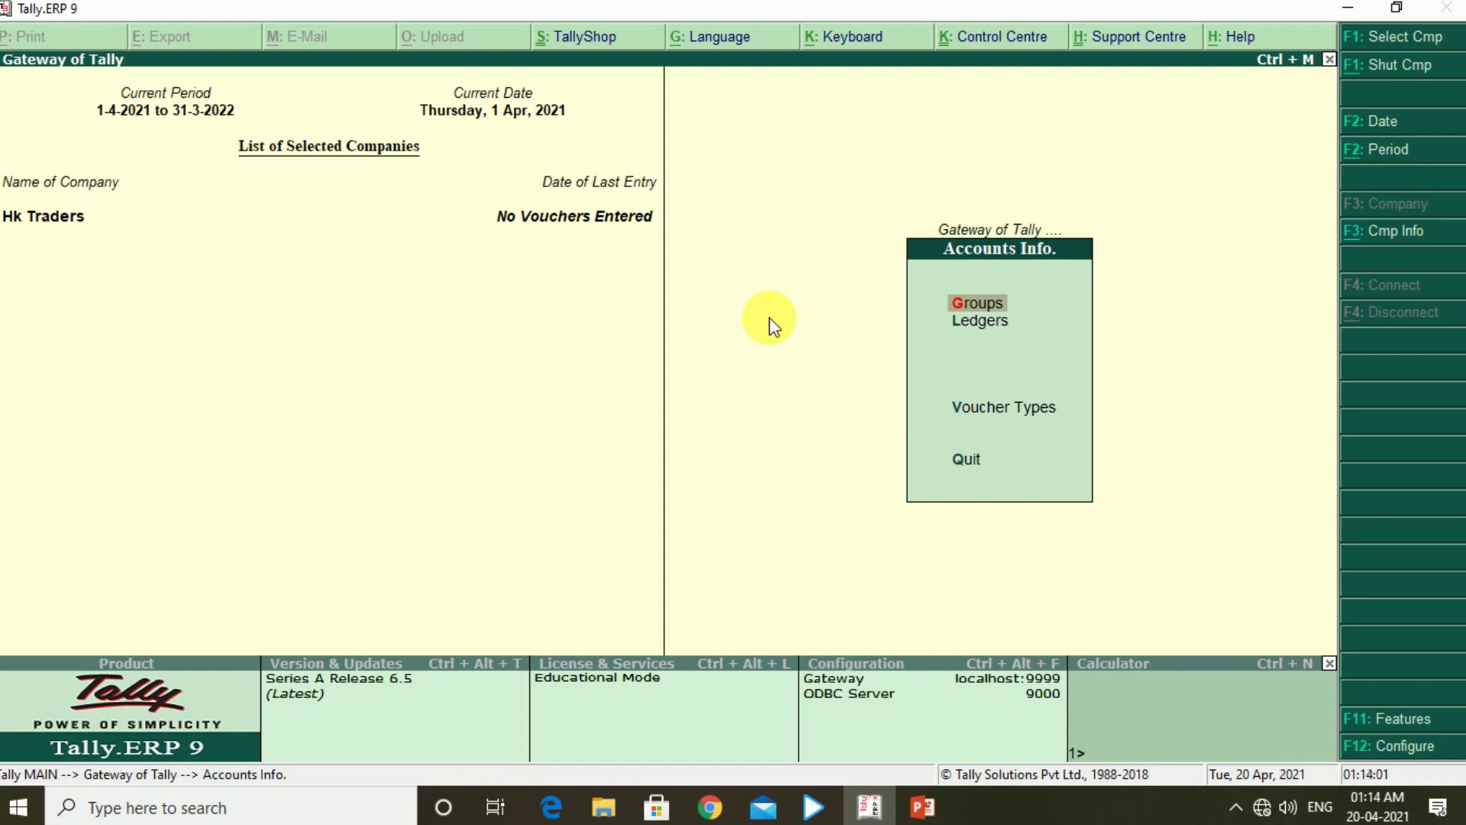
Examine the company's list of existing account groups and return to the accounts information options
key("Down")
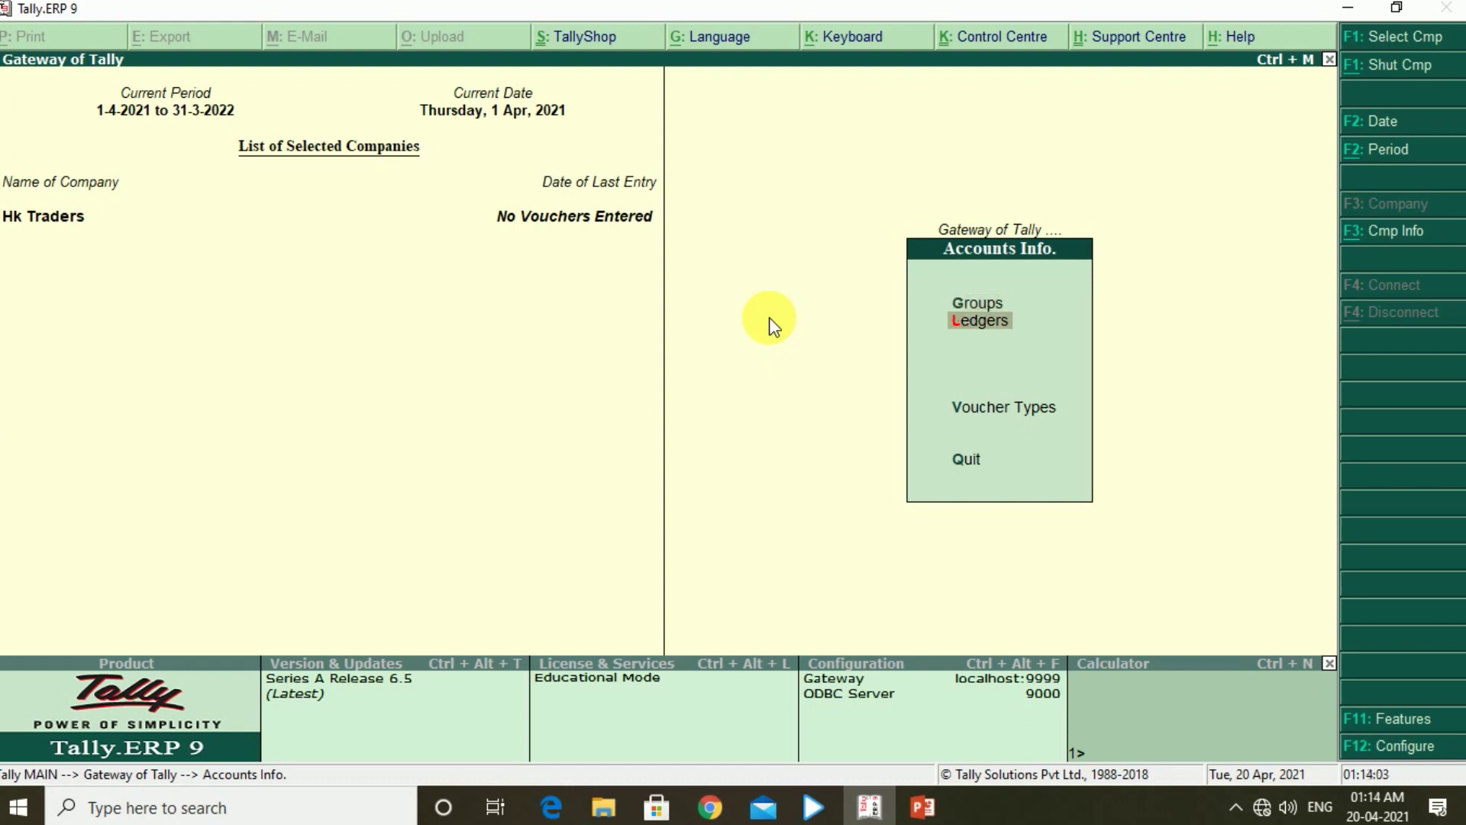
key("Up")
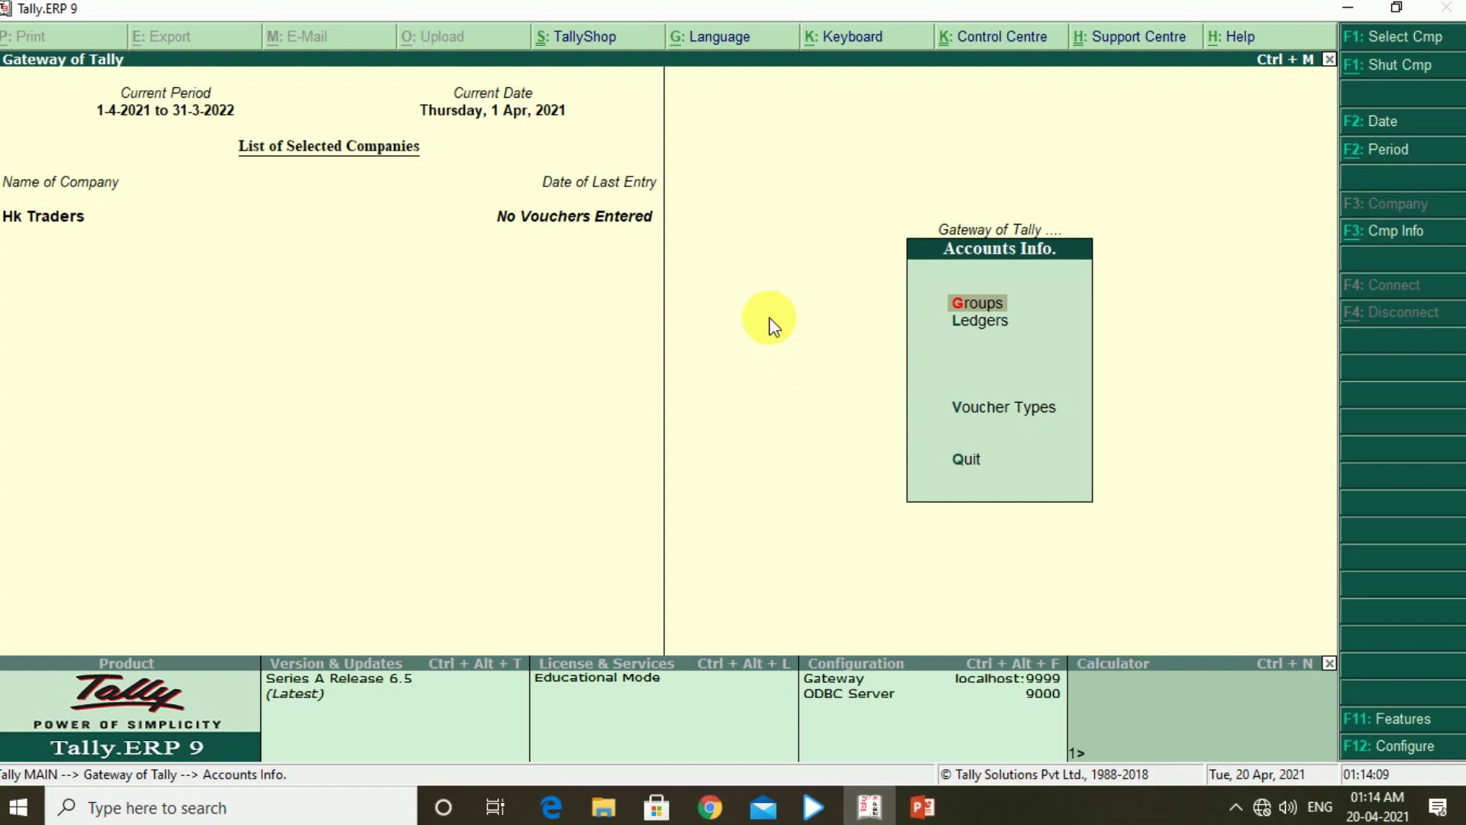
key("Return")
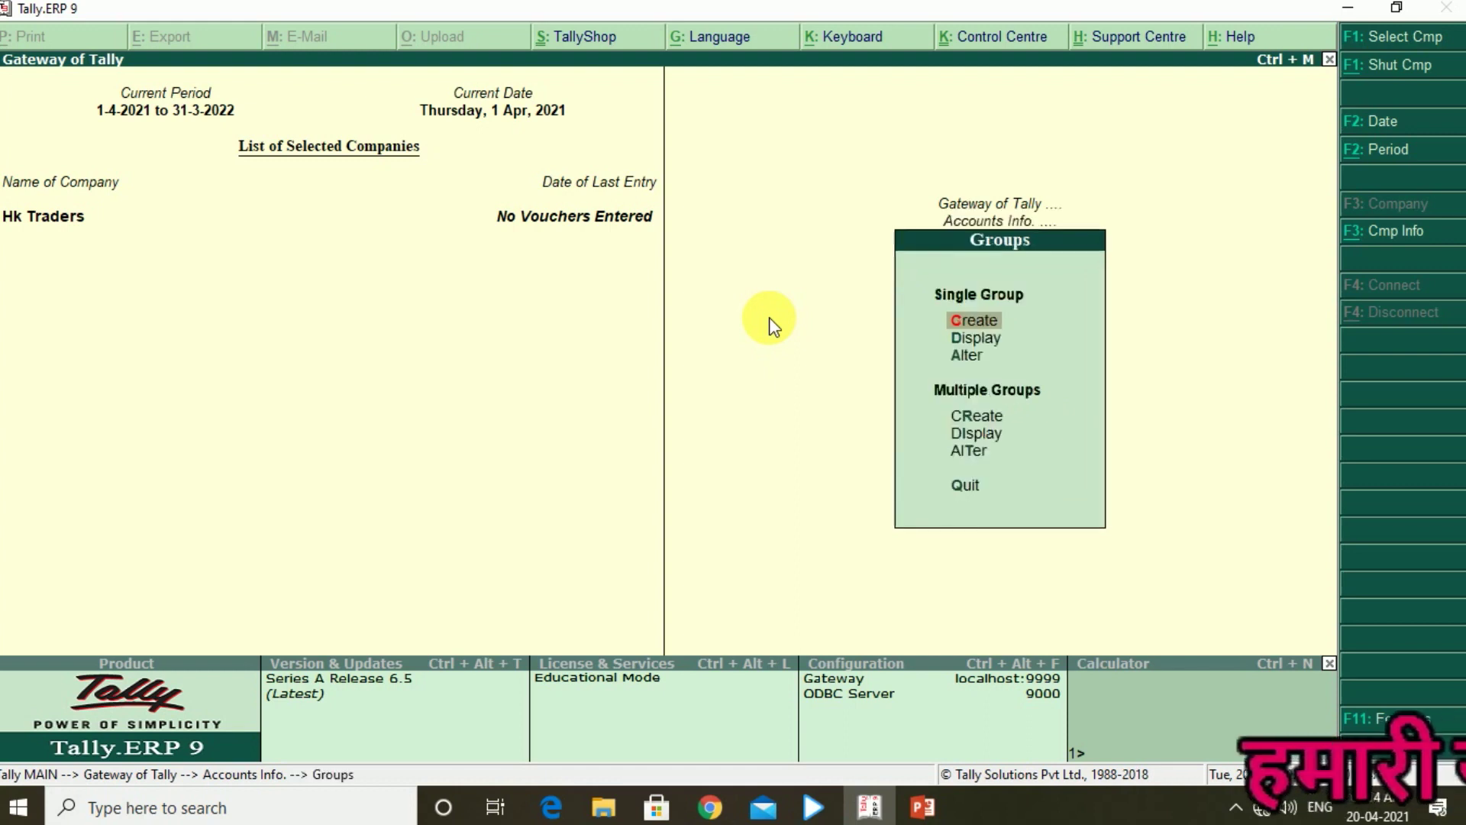
key("Down")
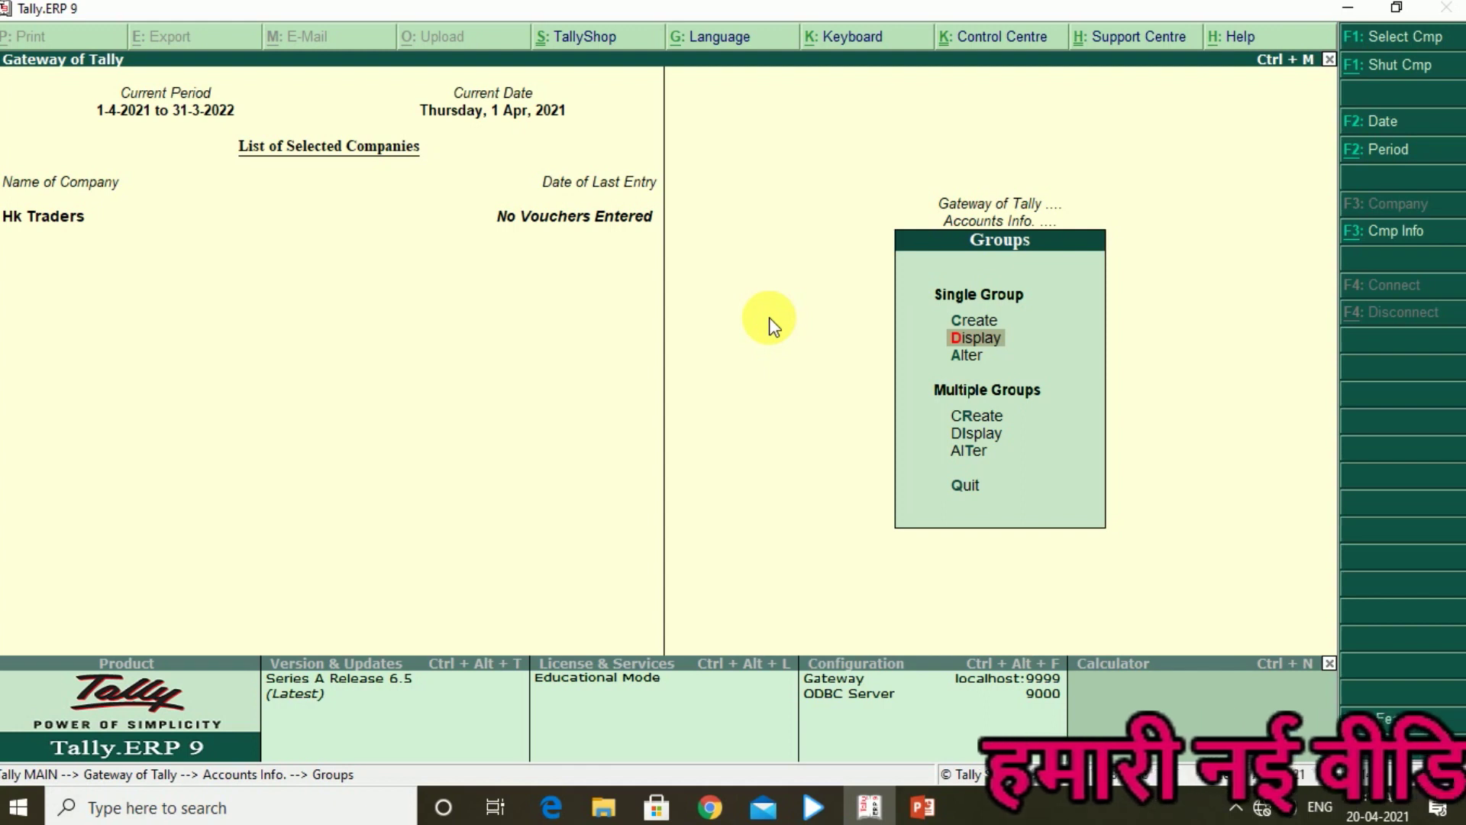
key("Return")
key("Down")
key("Down")
key("Down")
key("Down")
key("Down")
key("Down")
key("Down")
key("Down")
key("Down")
key("Down")
key("Down")
key("Down")
key("Down")
key("Down")
key("Down")
key("Down")
key("Down")
key("Down")
key("Down")
key("Down")
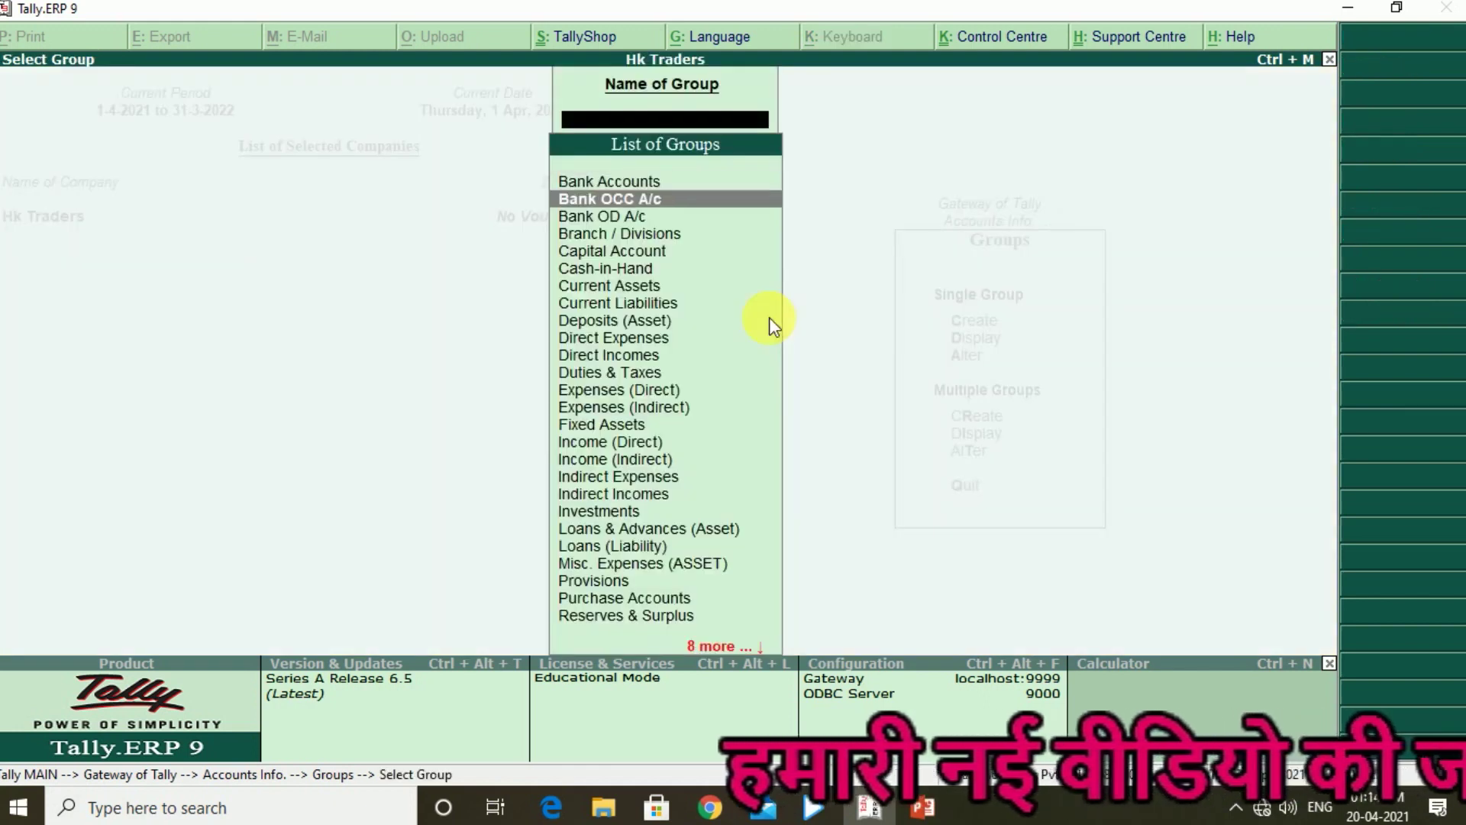
key("Down")
key("Down")
key("Down")
key("Down")
key("Down")
key("Down")
key("Down")
key("Down")
key("Down")
key("Up")
key("Up")
key("Up")
key("Up")
key("Up")
key("Up")
key("Up")
key("Up")
key("Up")
key("Up")
key("Up")
key("Up")
key("Up")
key("Up")
key("Up")
key("Up")
key("Up")
key("Up")
key("Up")
key("Up")
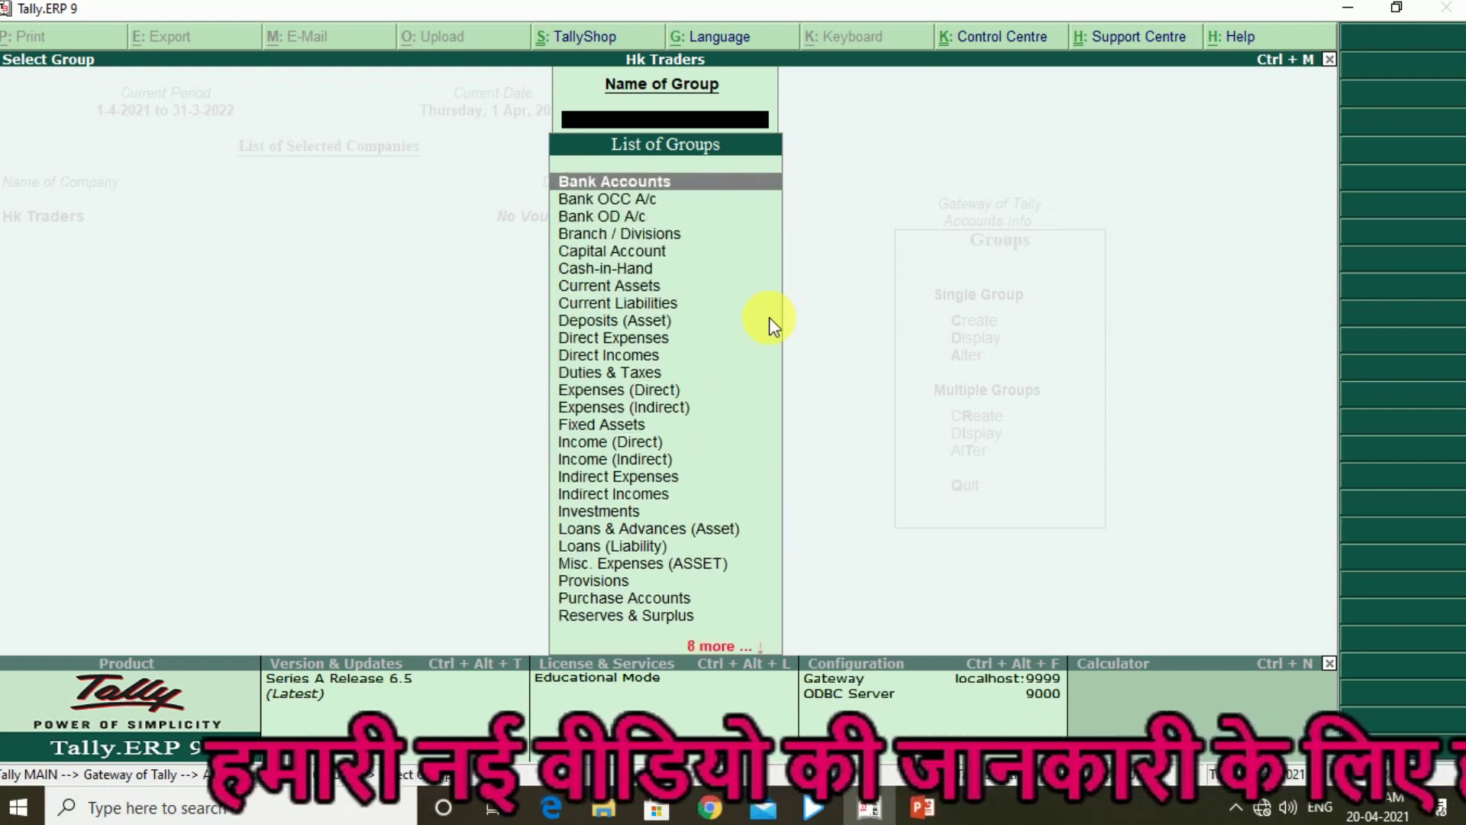
key("Escape")
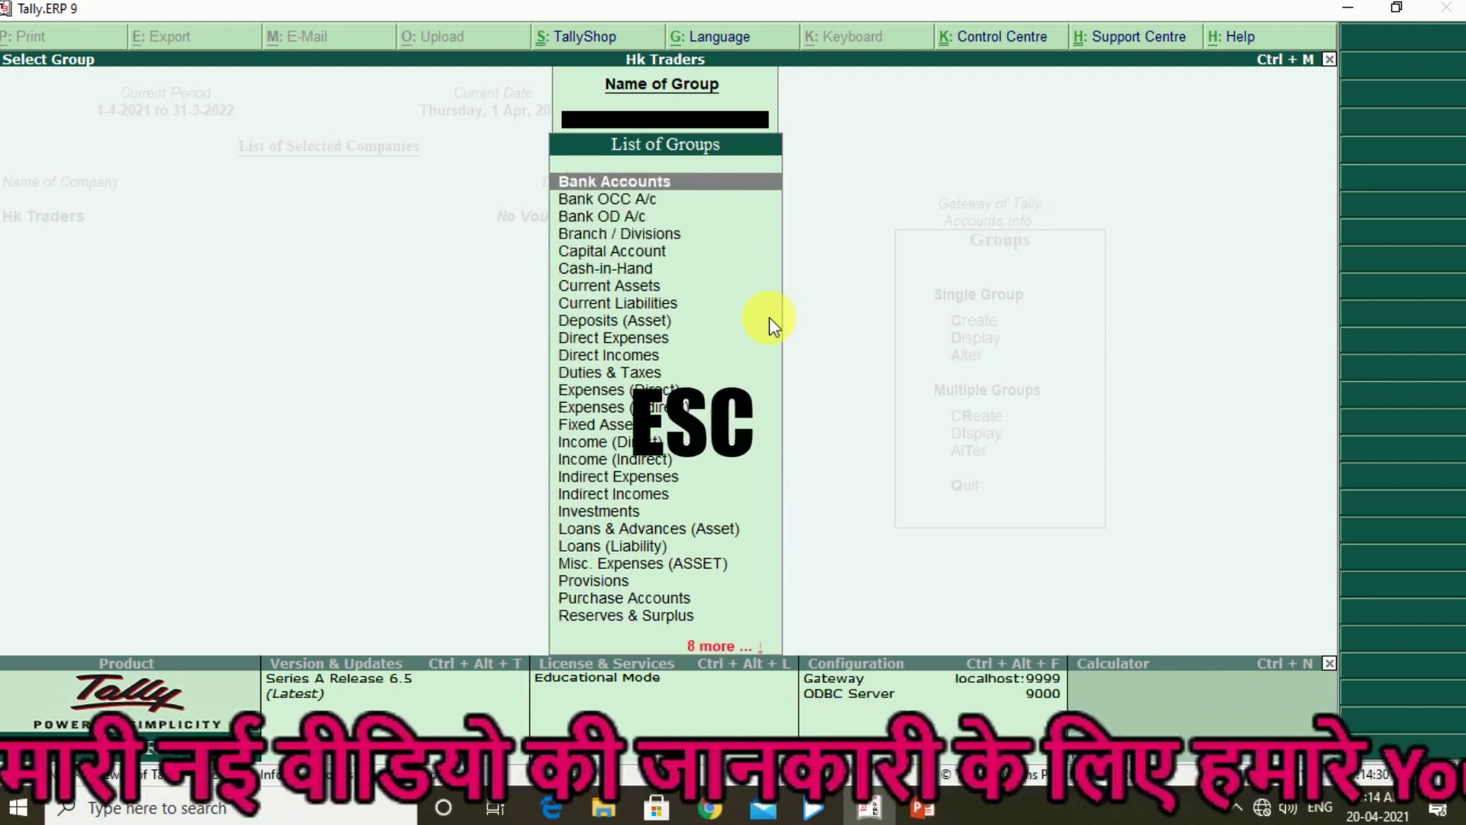
key("Escape")
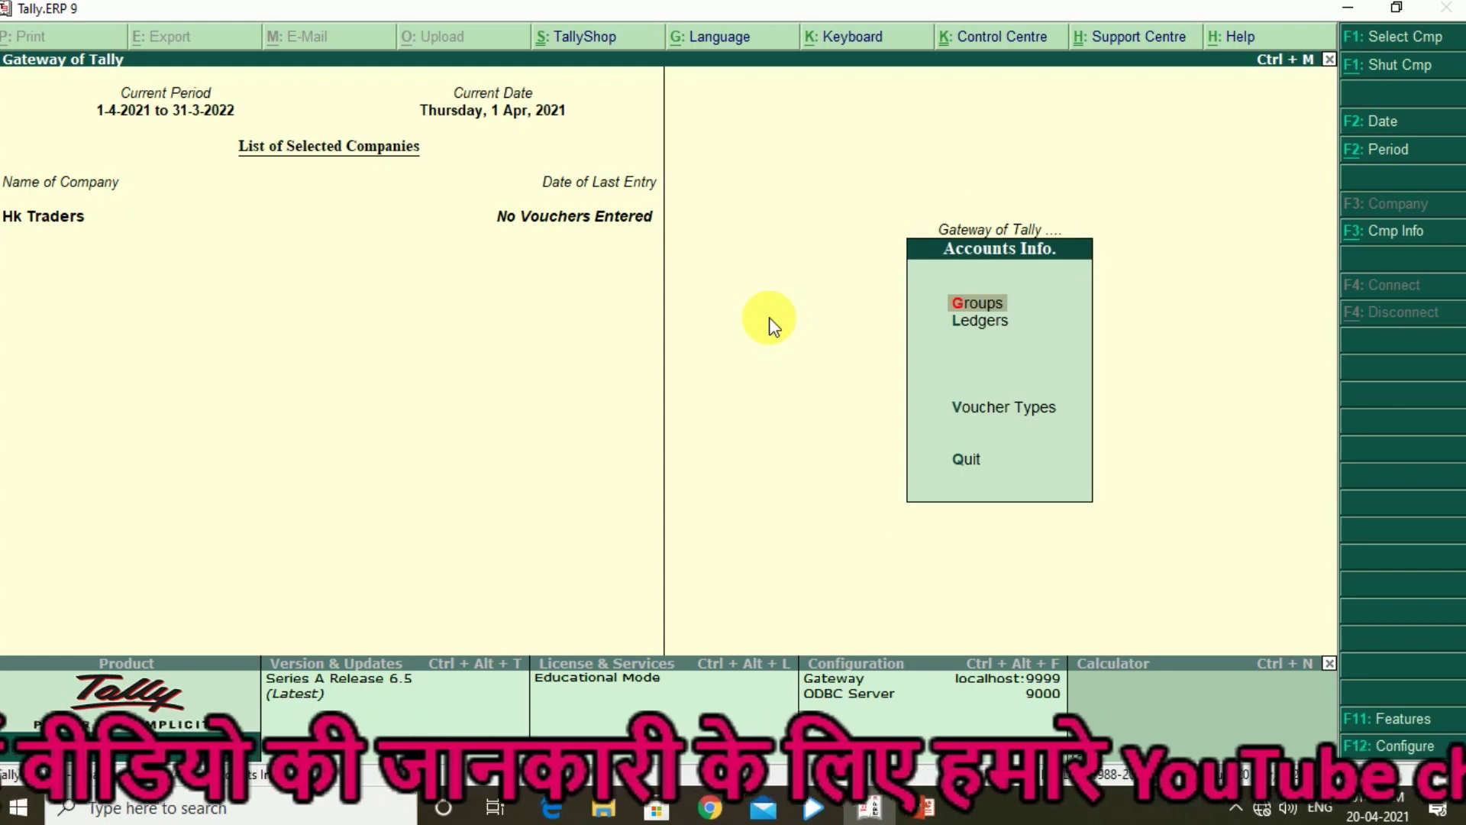
Examine the list of ledgers that already exist in the company and leave the list
key("Down")
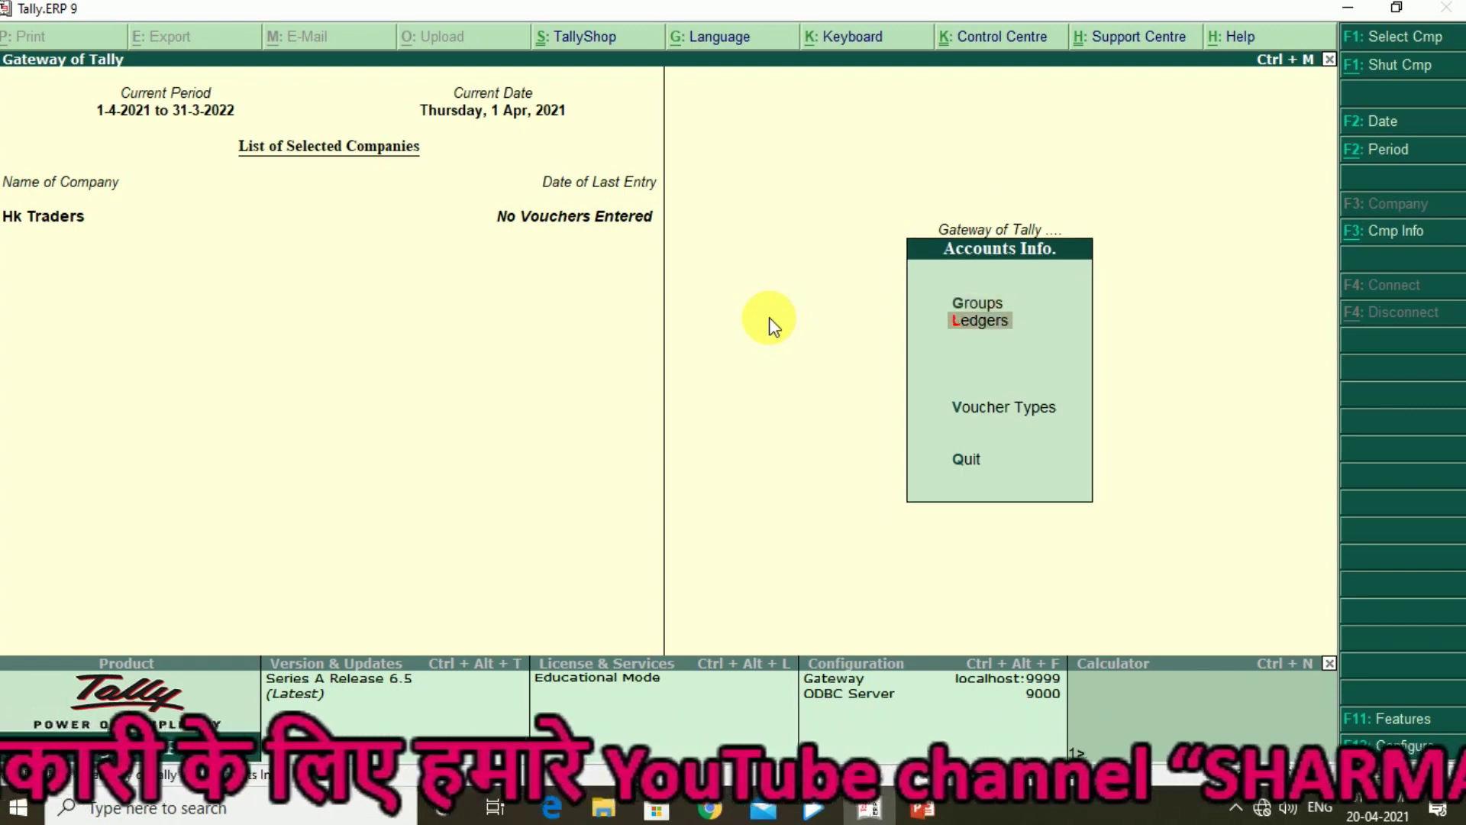
key("Return")
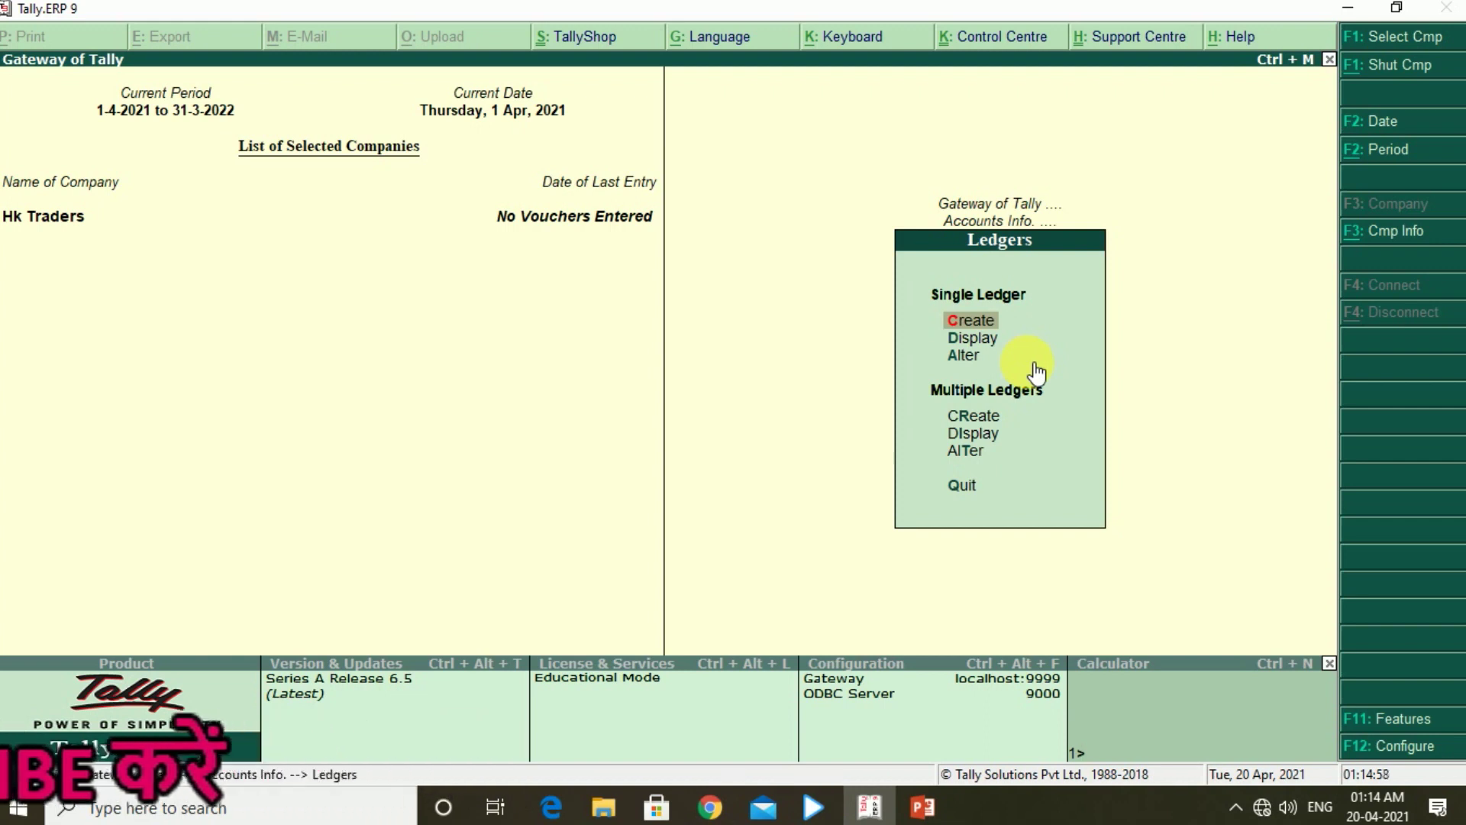
key("Down")
key("Return")
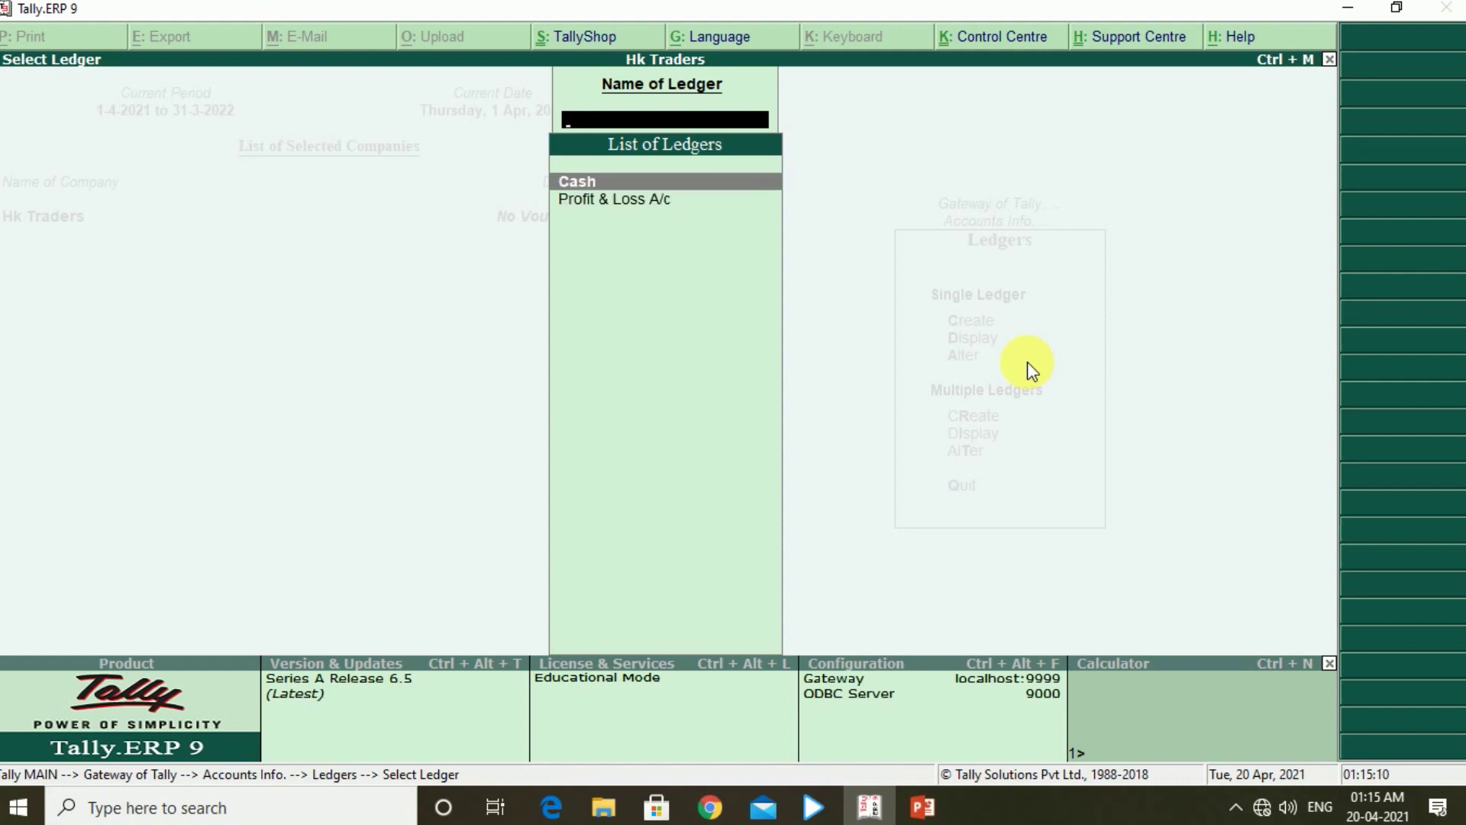
key("Down")
key("Up")
key("Down")
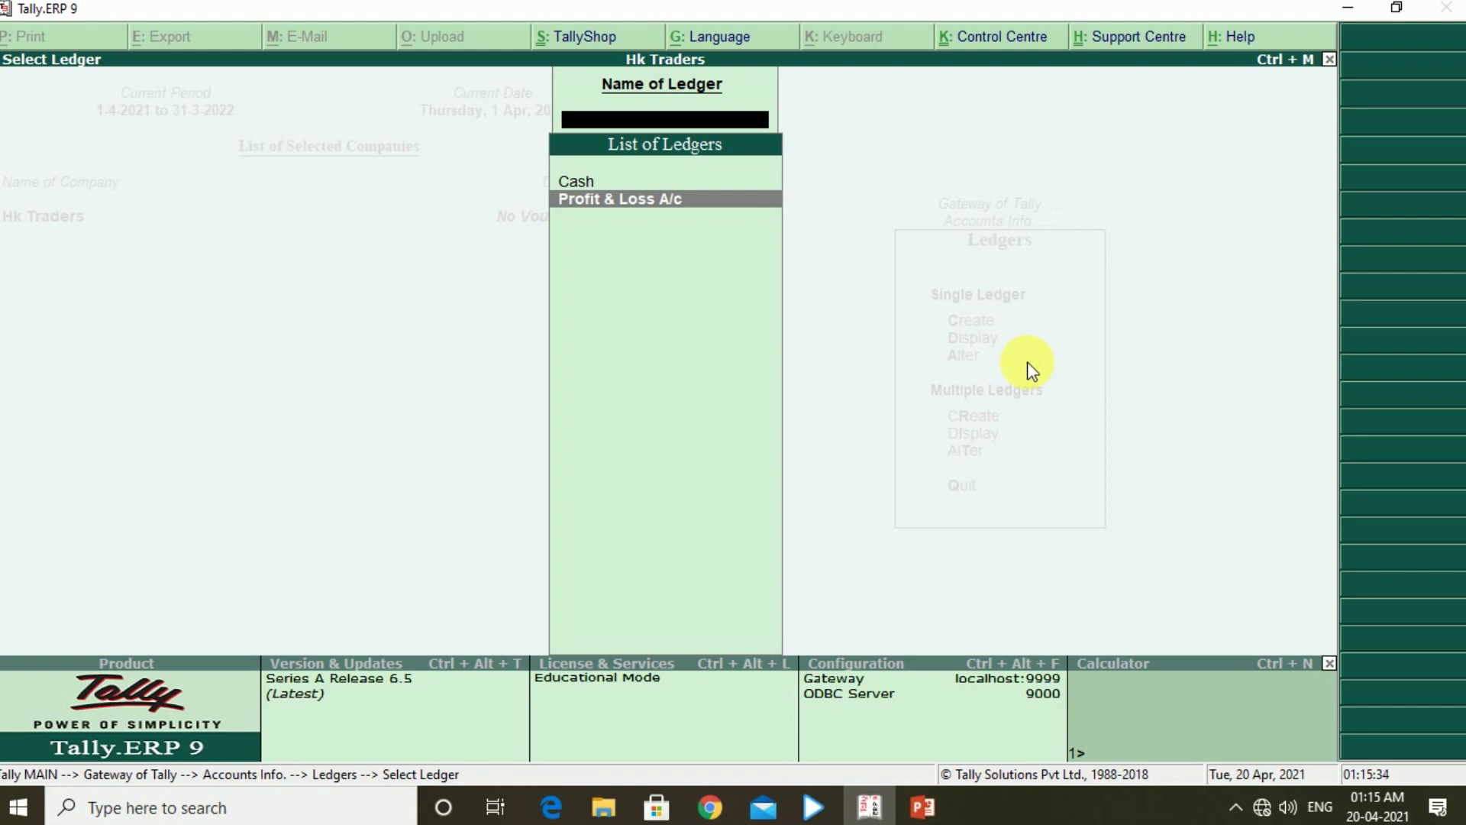
key("Escape")
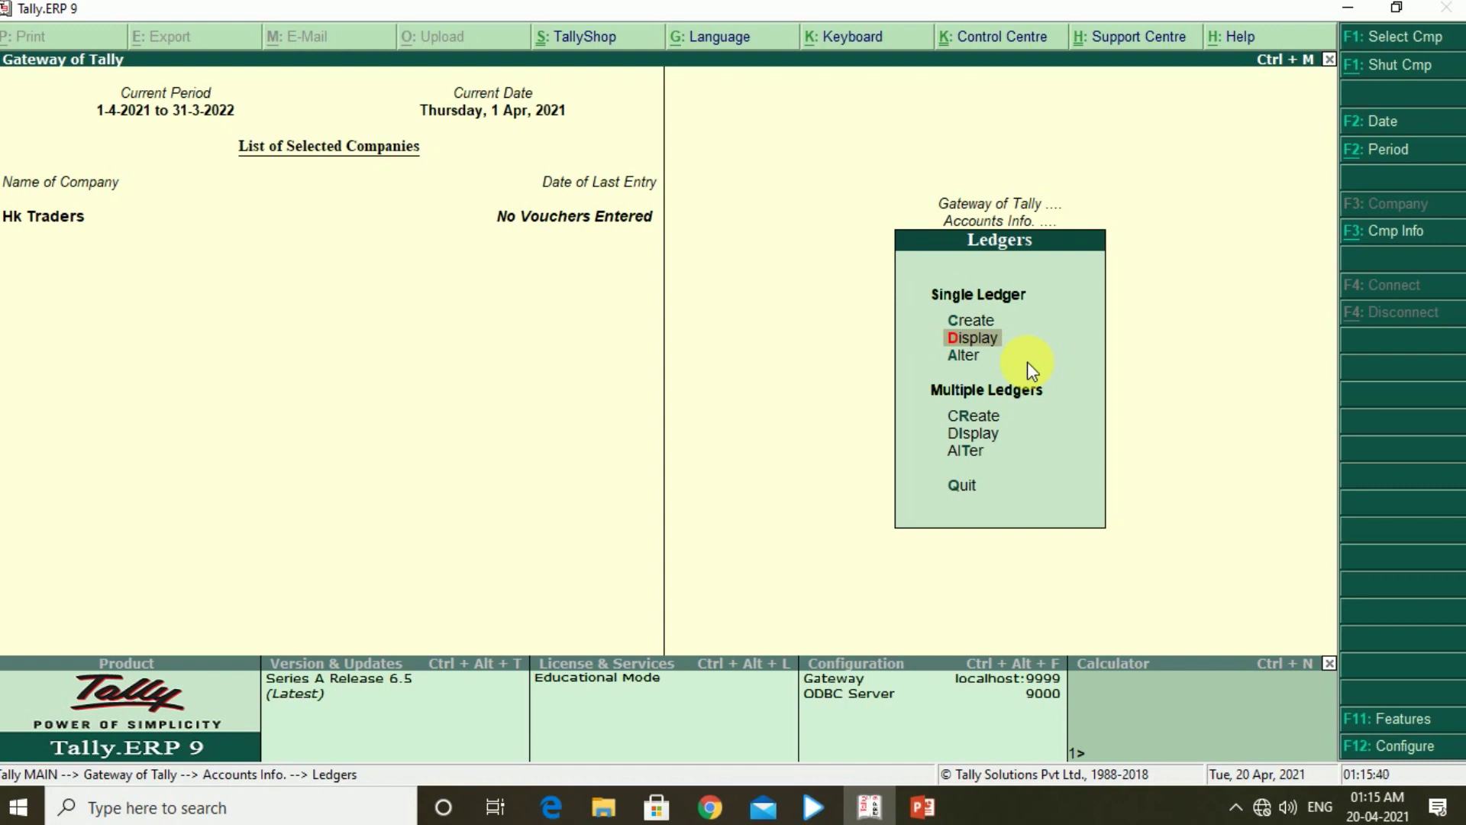
Start creating a single ledger, enter the party's name as its name and leave the alias blank
key("Down")
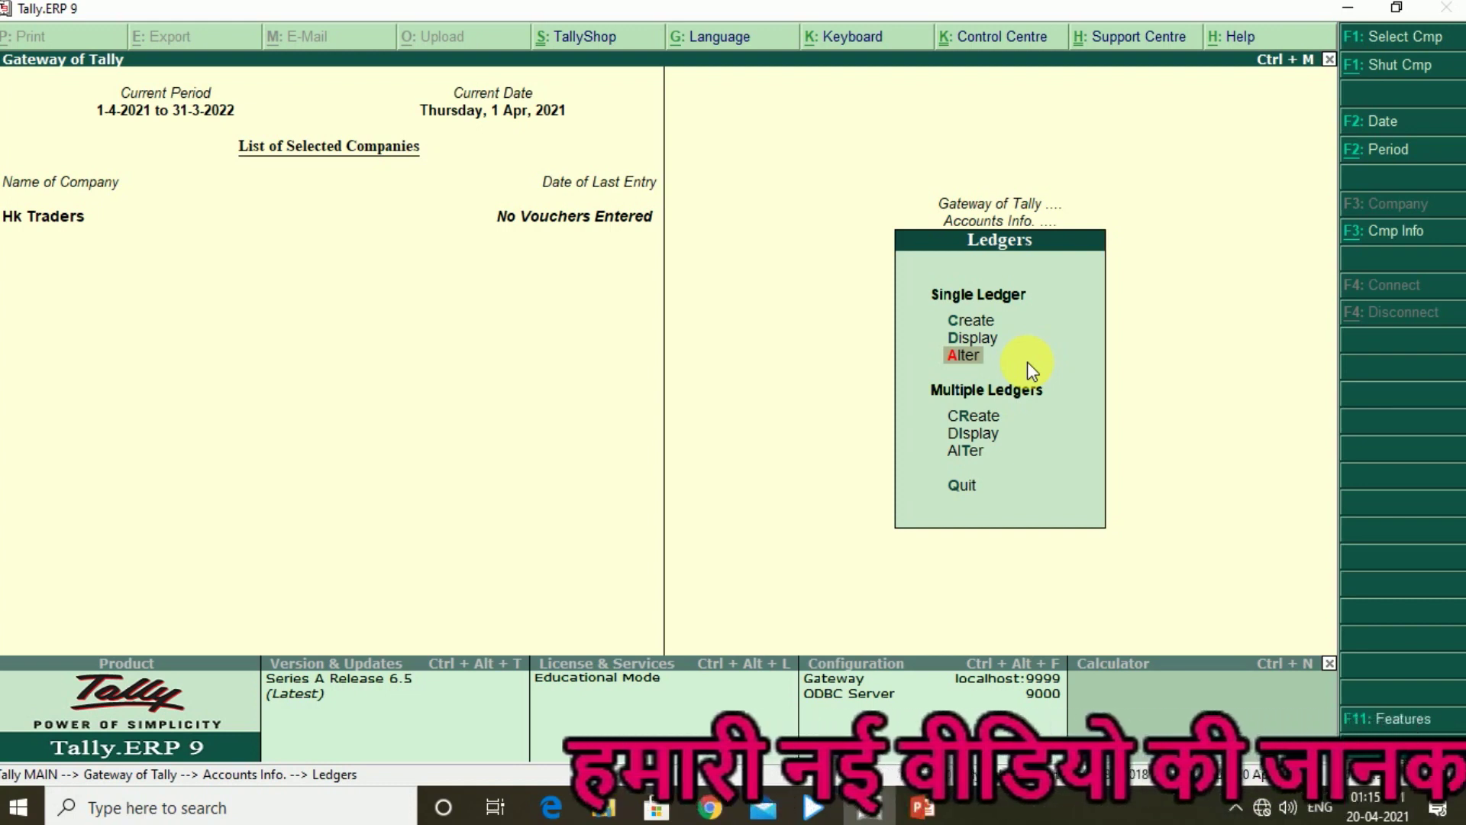
key("Up")
key("Up")
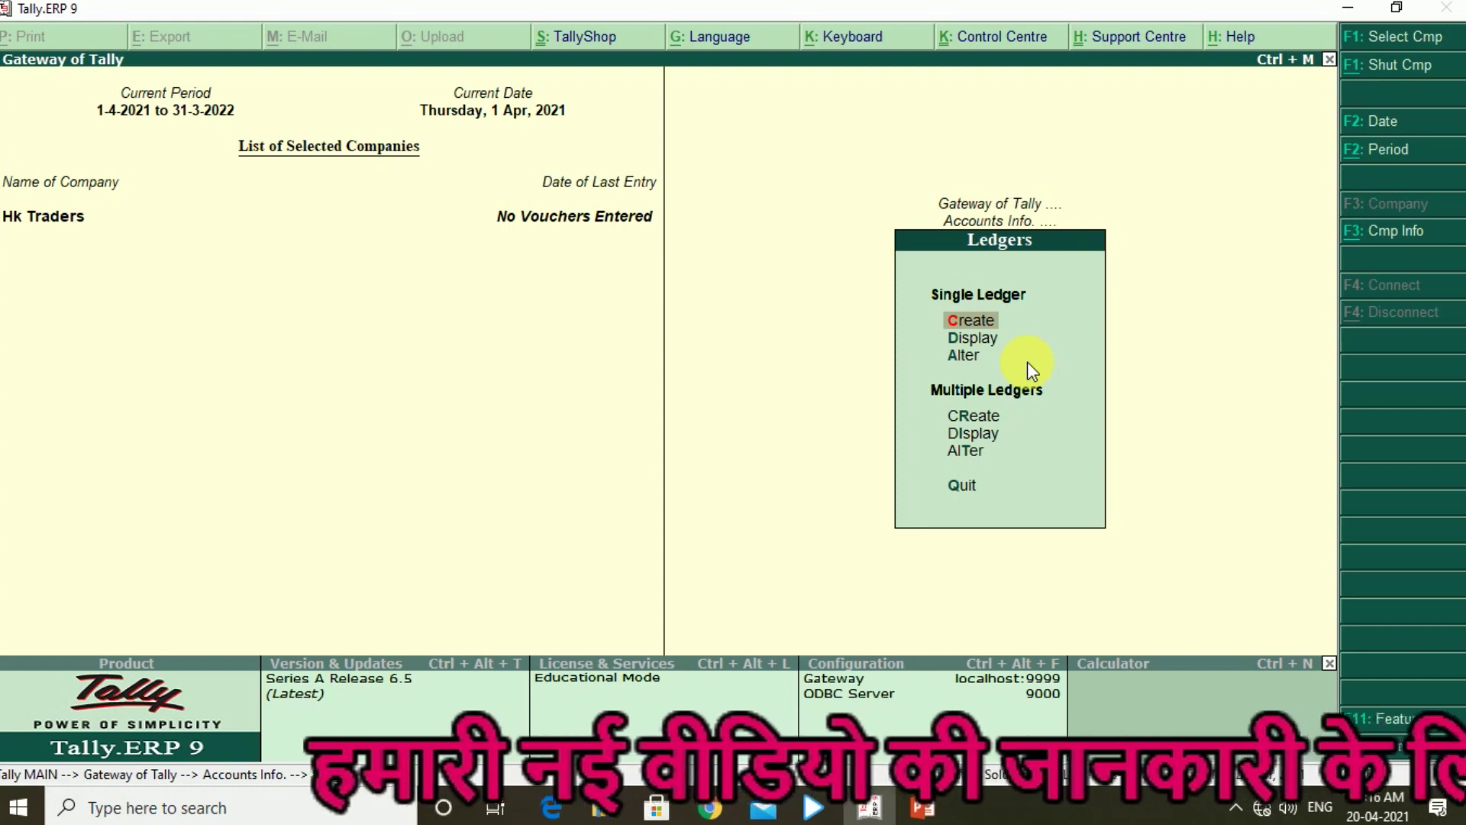
key("Return")
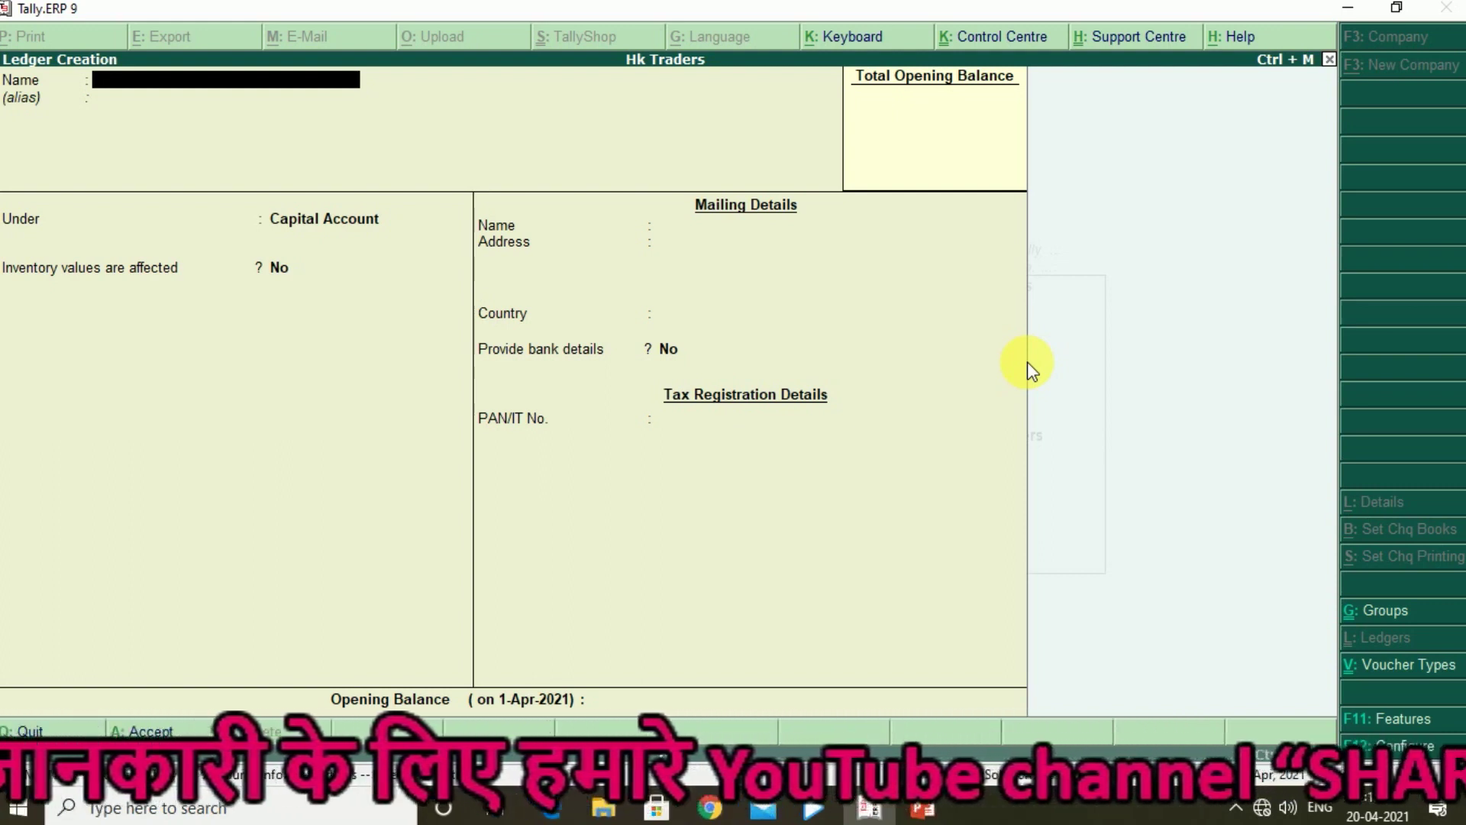
type("Sohan")
key("Return")
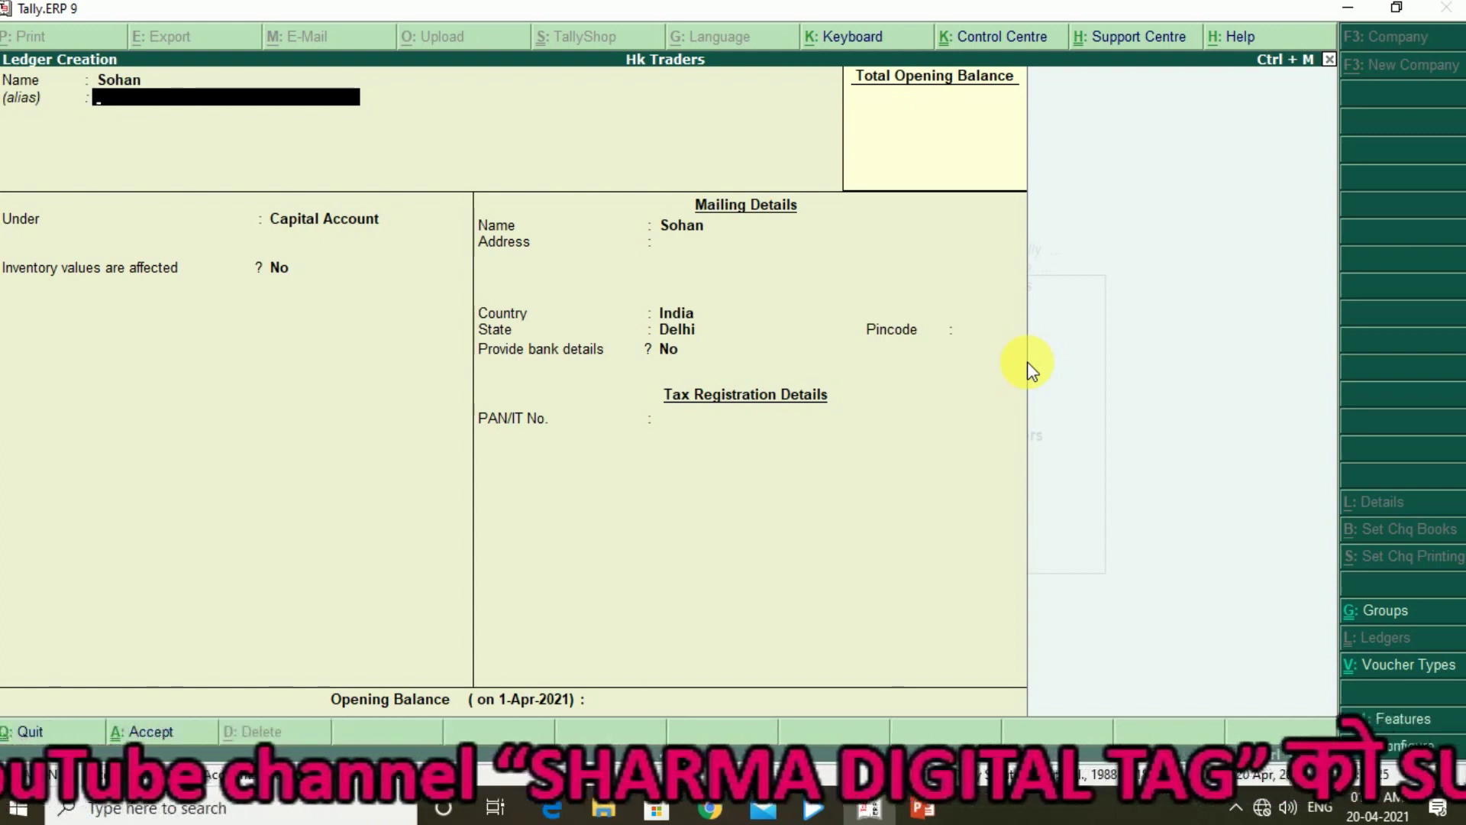
key("Return")
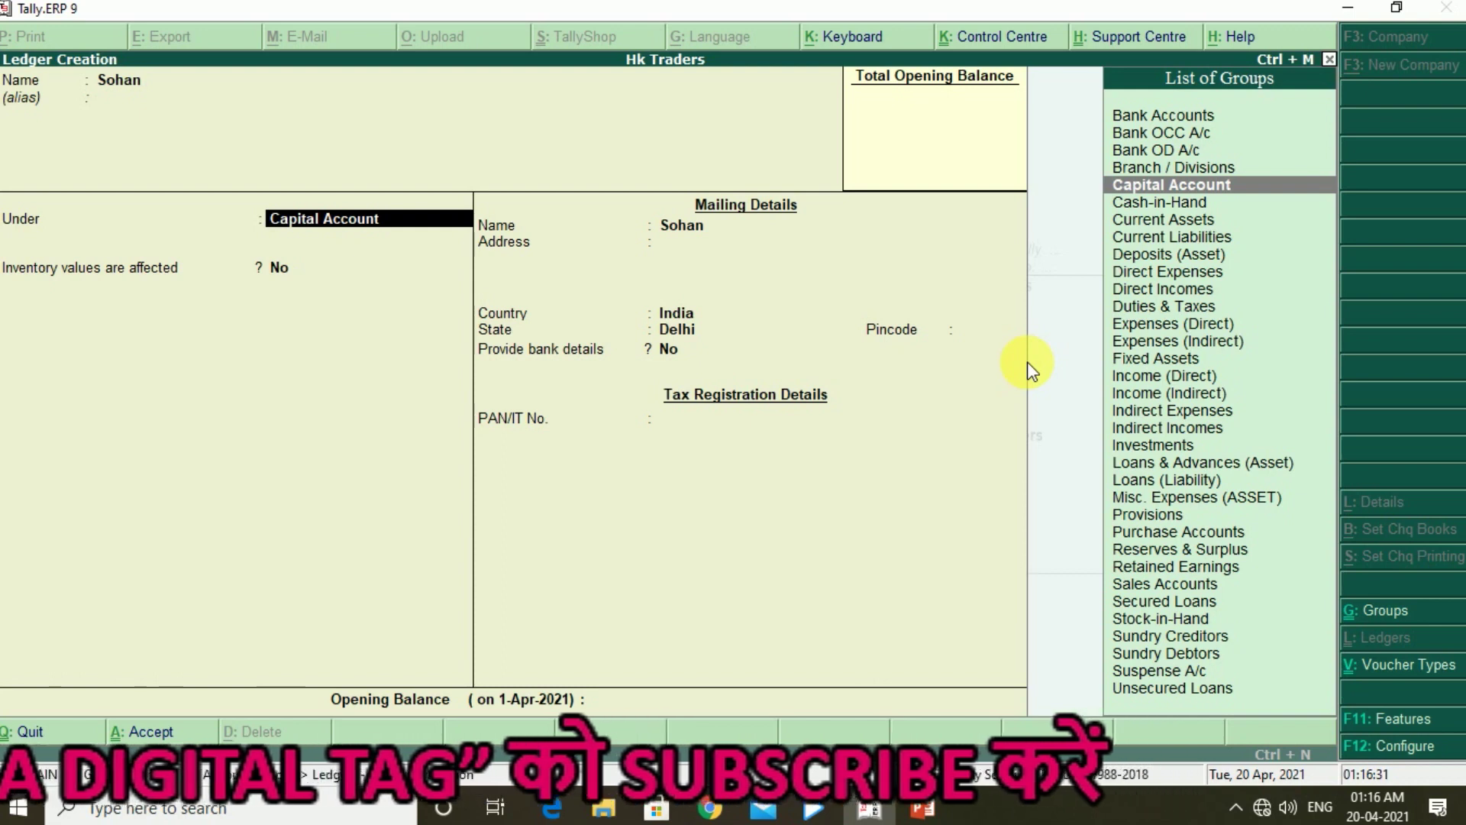
Place the party's ledger under the Sundry Creditors group
key("Down")
key("Down")
key("Down")
key("Down")
key("Down")
key("Down")
key("Down")
key("Down")
key("Down")
key("Down")
key("Down")
key("Down")
key("Down")
key("Down")
key("Down")
key("Down")
key("Down")
key("Down")
key("Down")
key("Down")
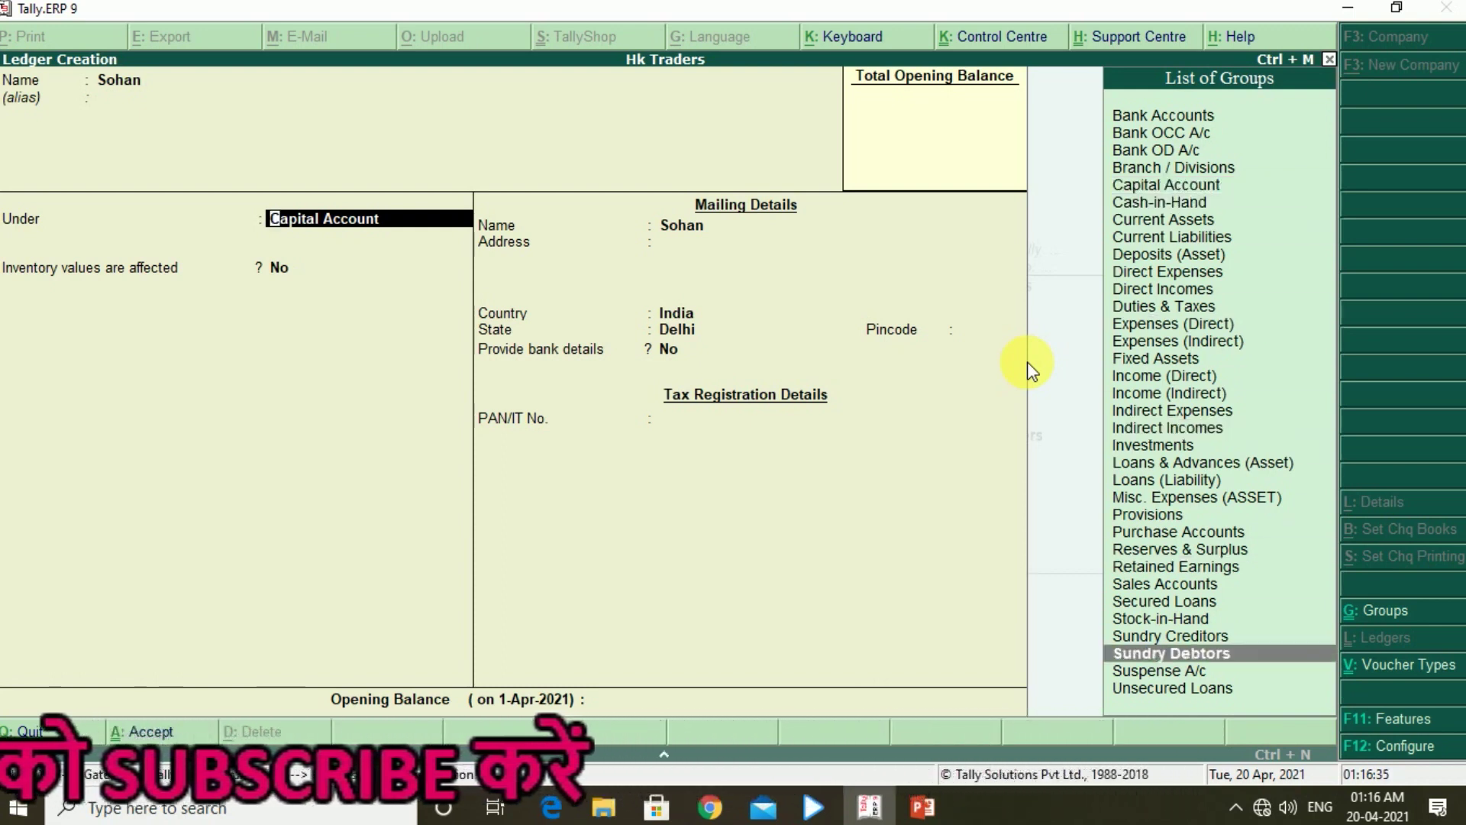
key("Up")
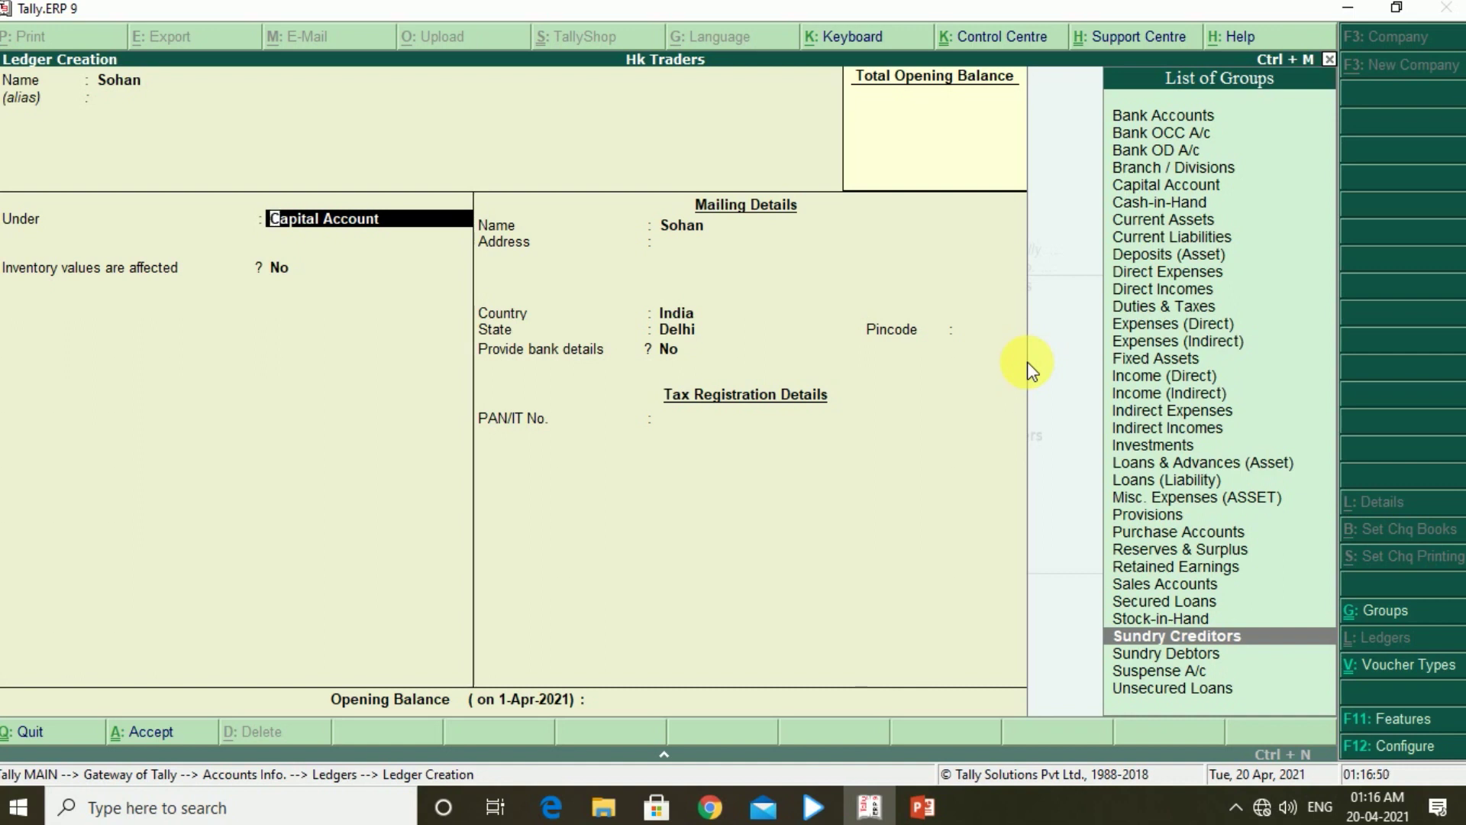
key("Return")
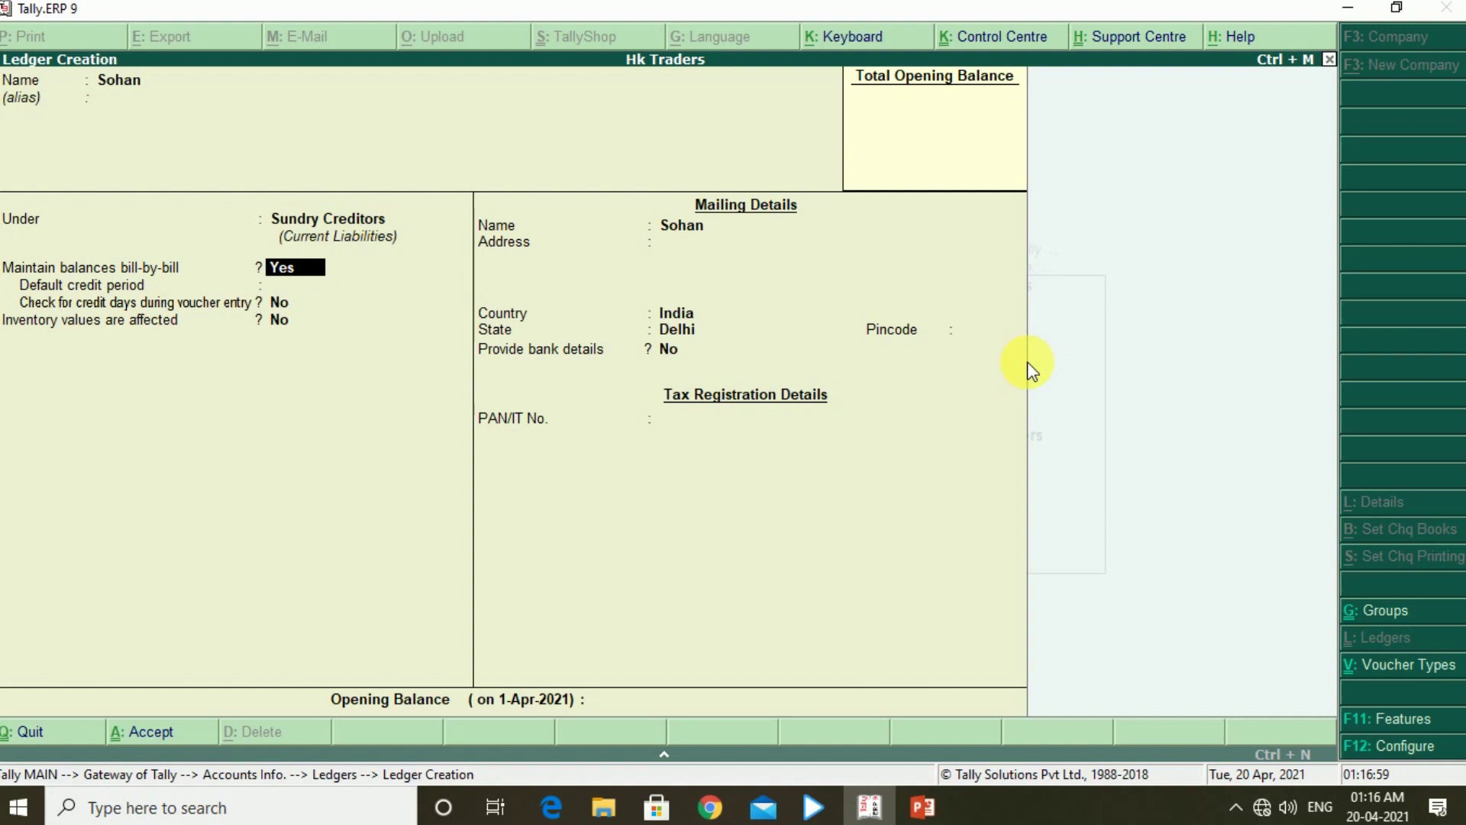
Keep bill-by-bill balances at Yes with a blank credit period, and leave the credit days check and inventory values at No
key("Return")
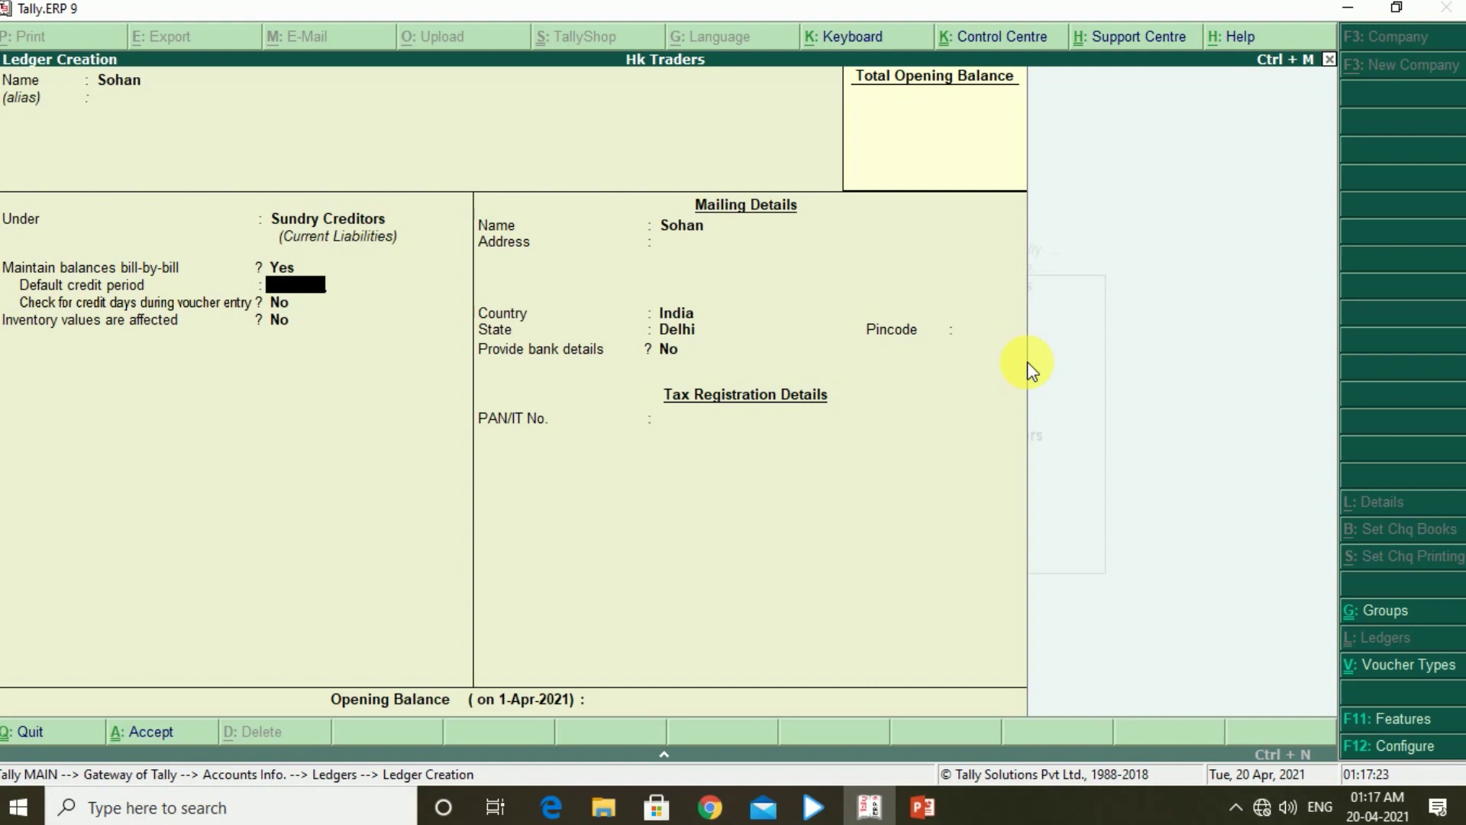
key("Return")
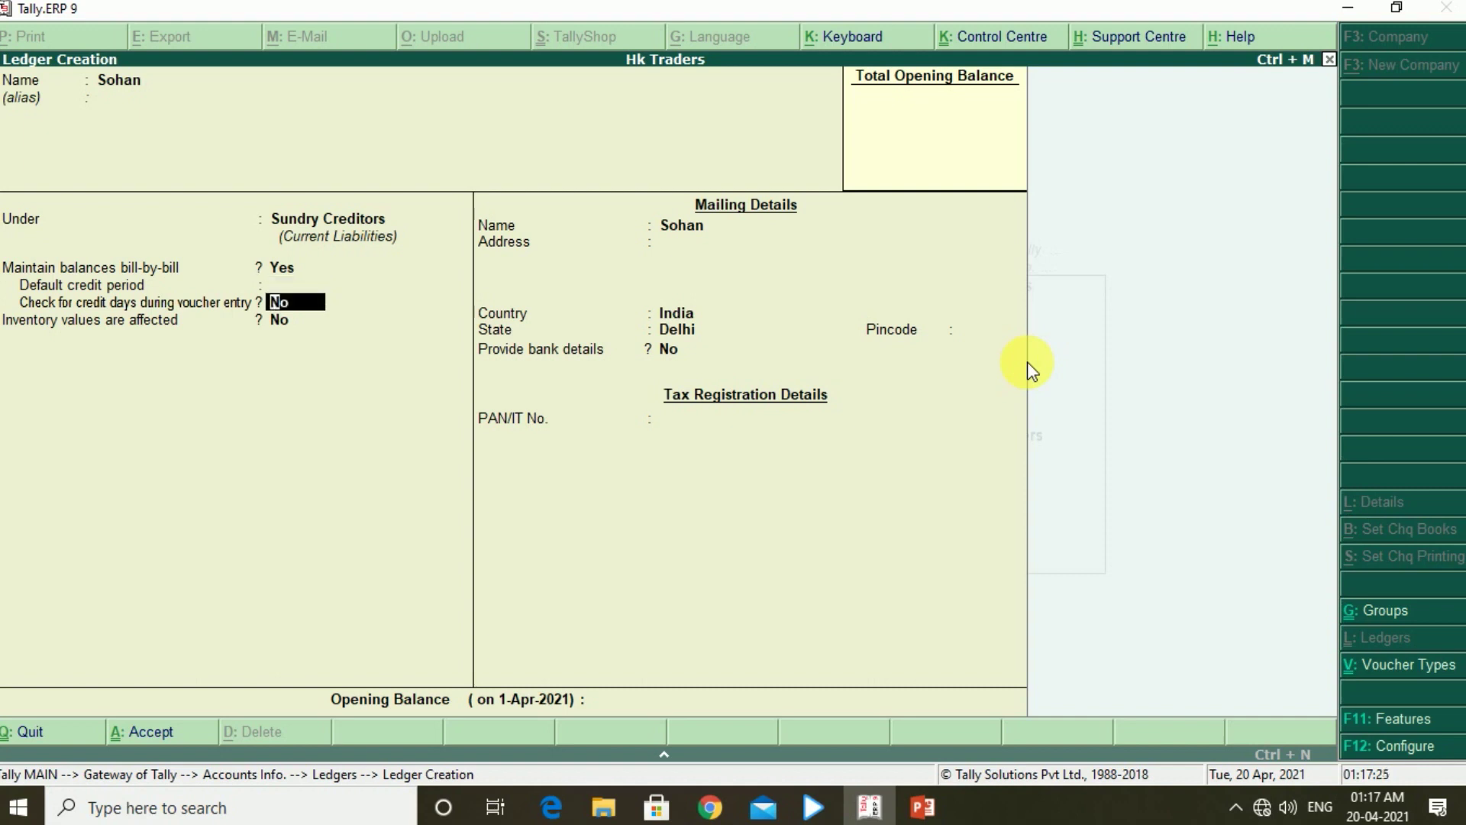
key("Return")
key("Return")
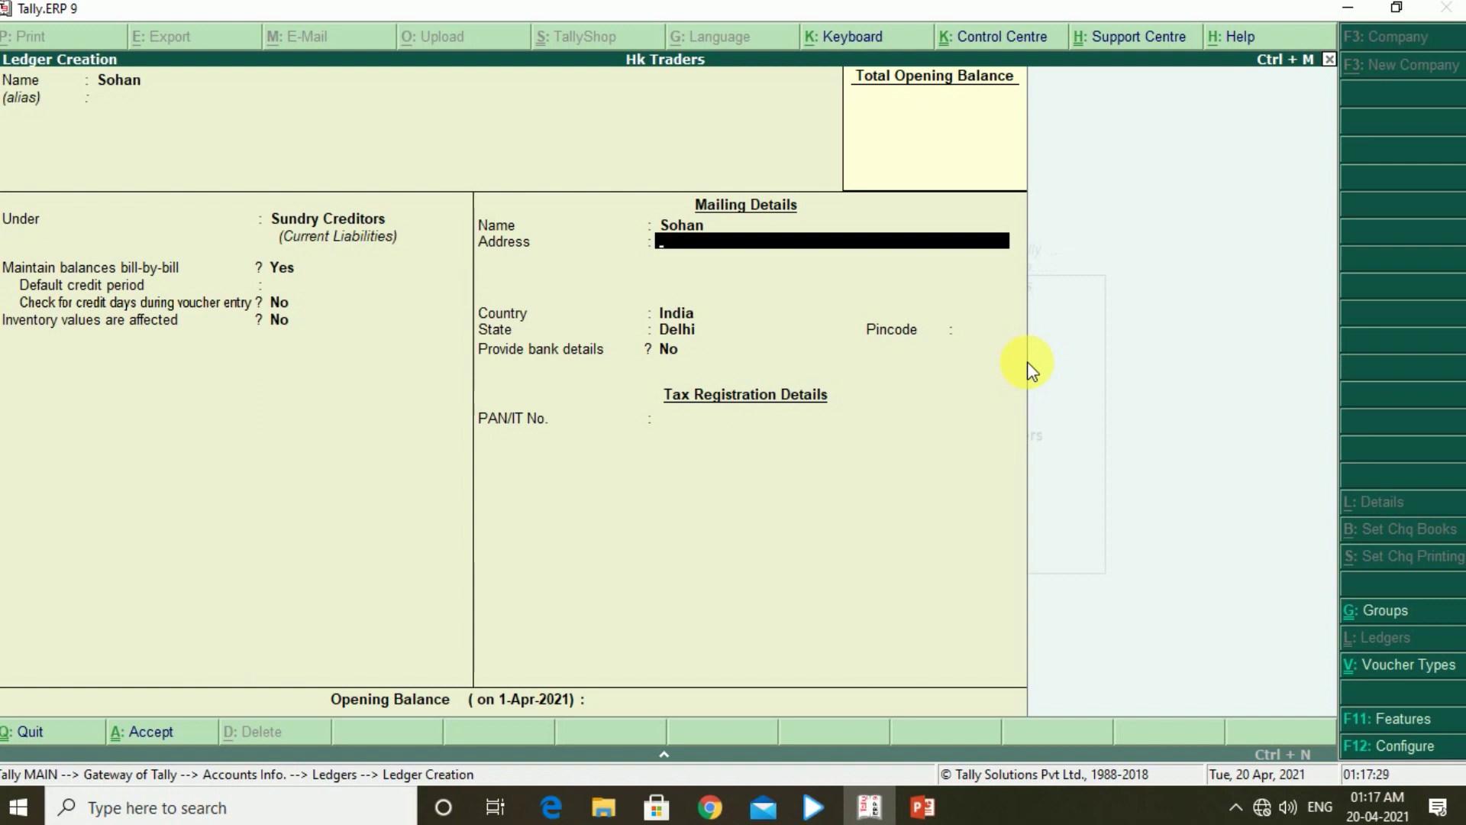
Enter the party's mailing address, keeping India as country and Delhi as state and leaving the pincode blank
type("D-89")
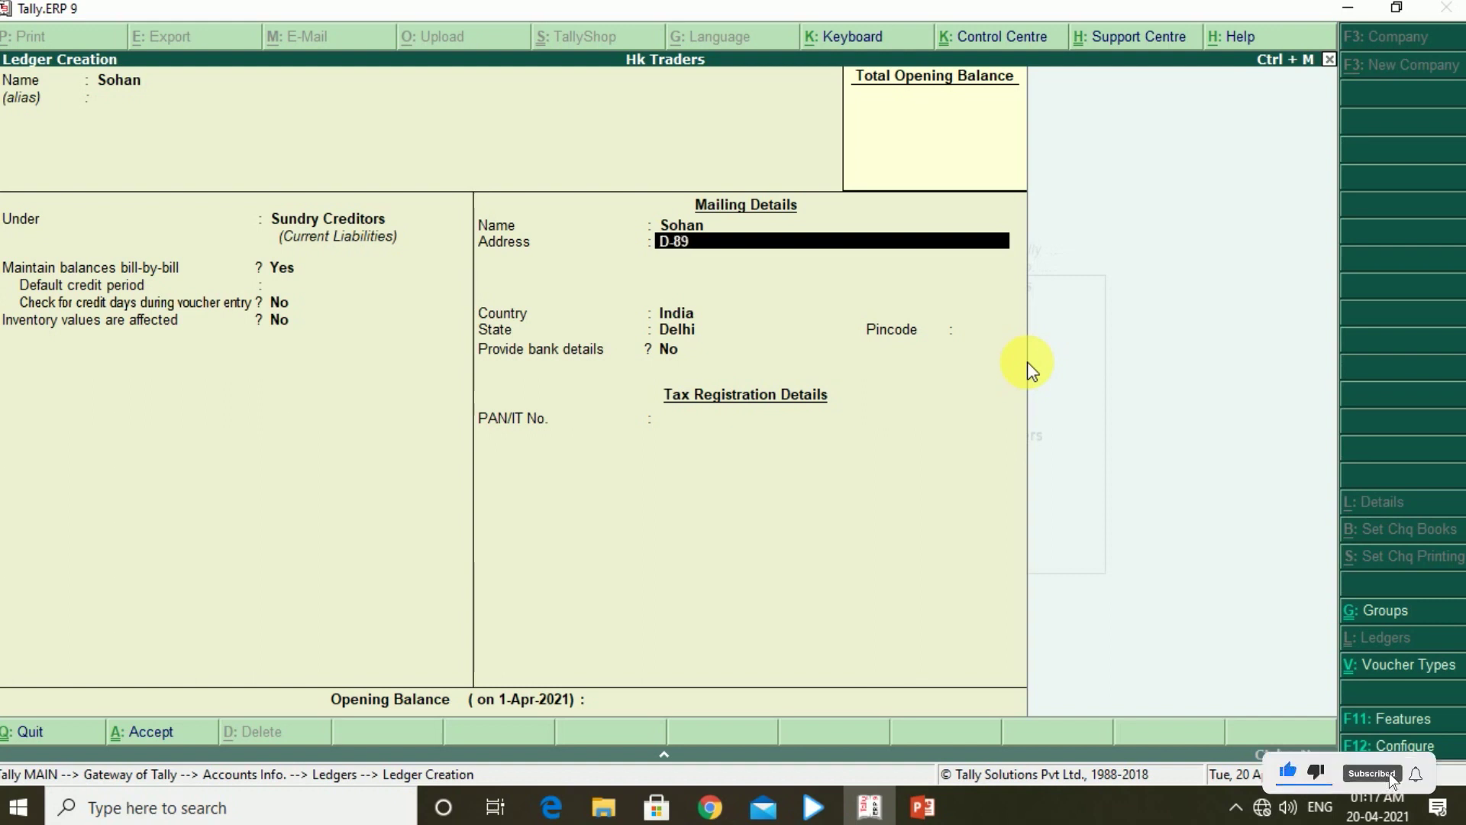
key("Return")
key("Return")
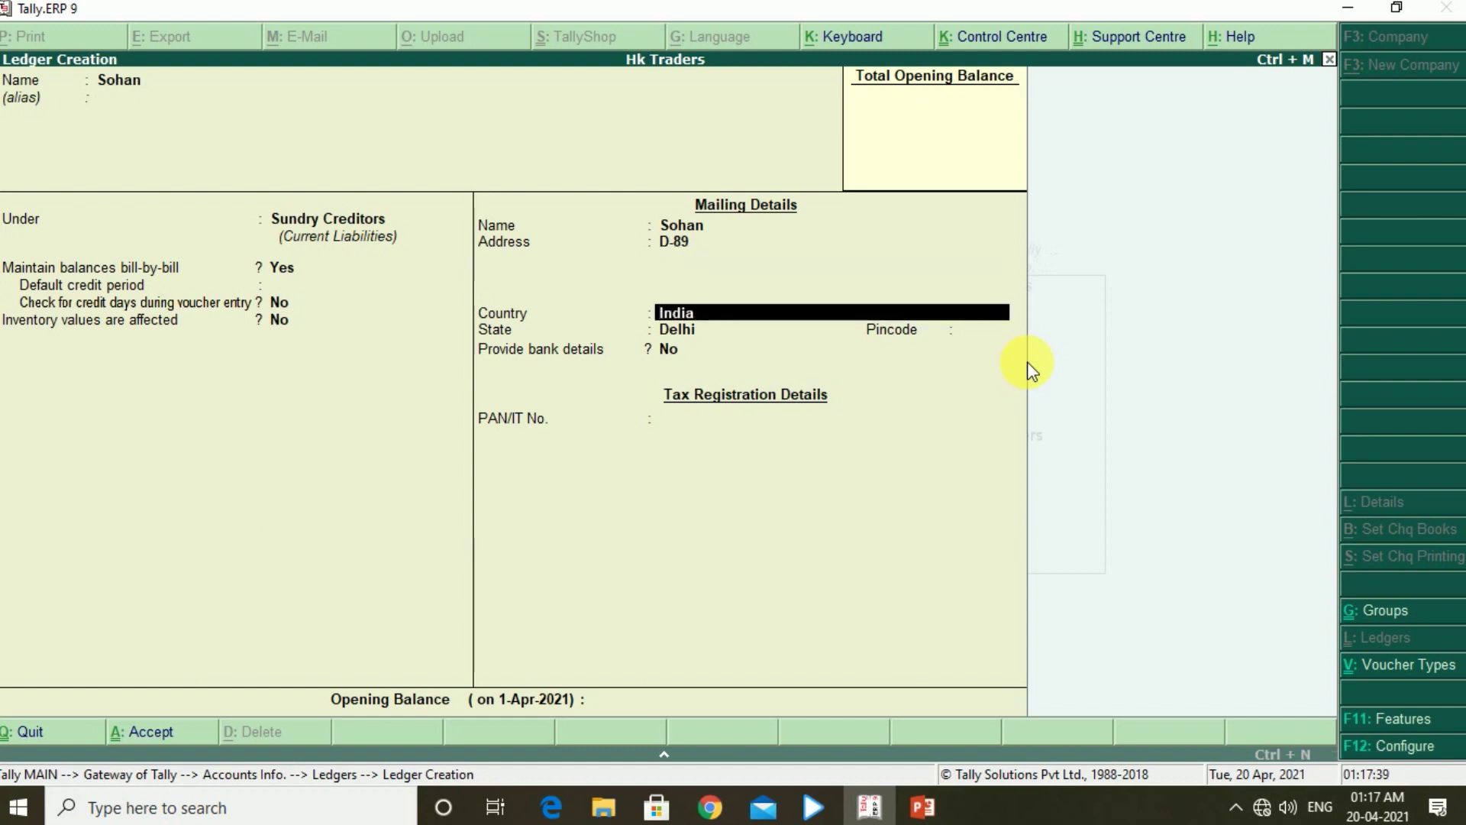
key("Return")
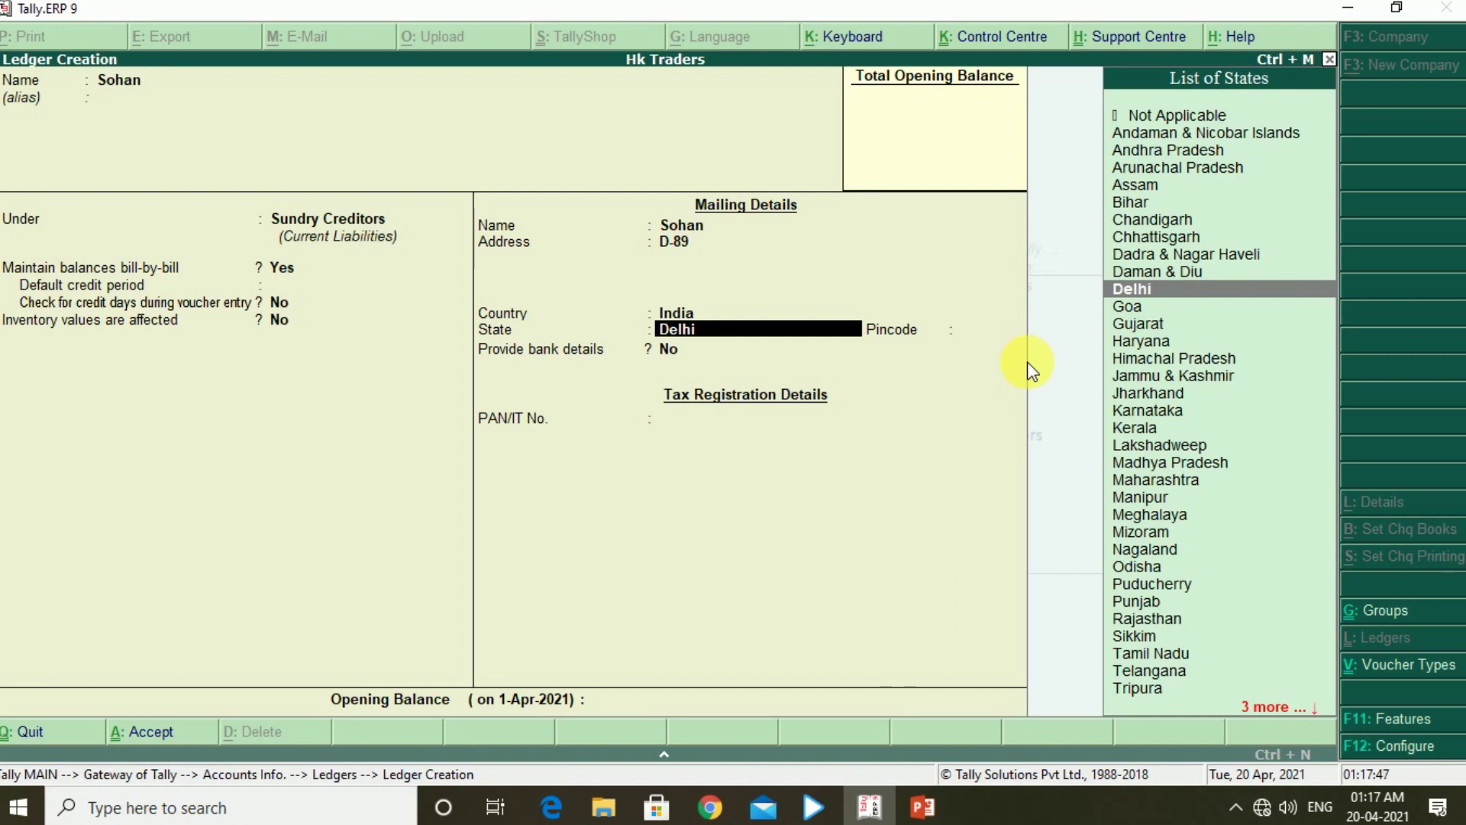
key("Return")
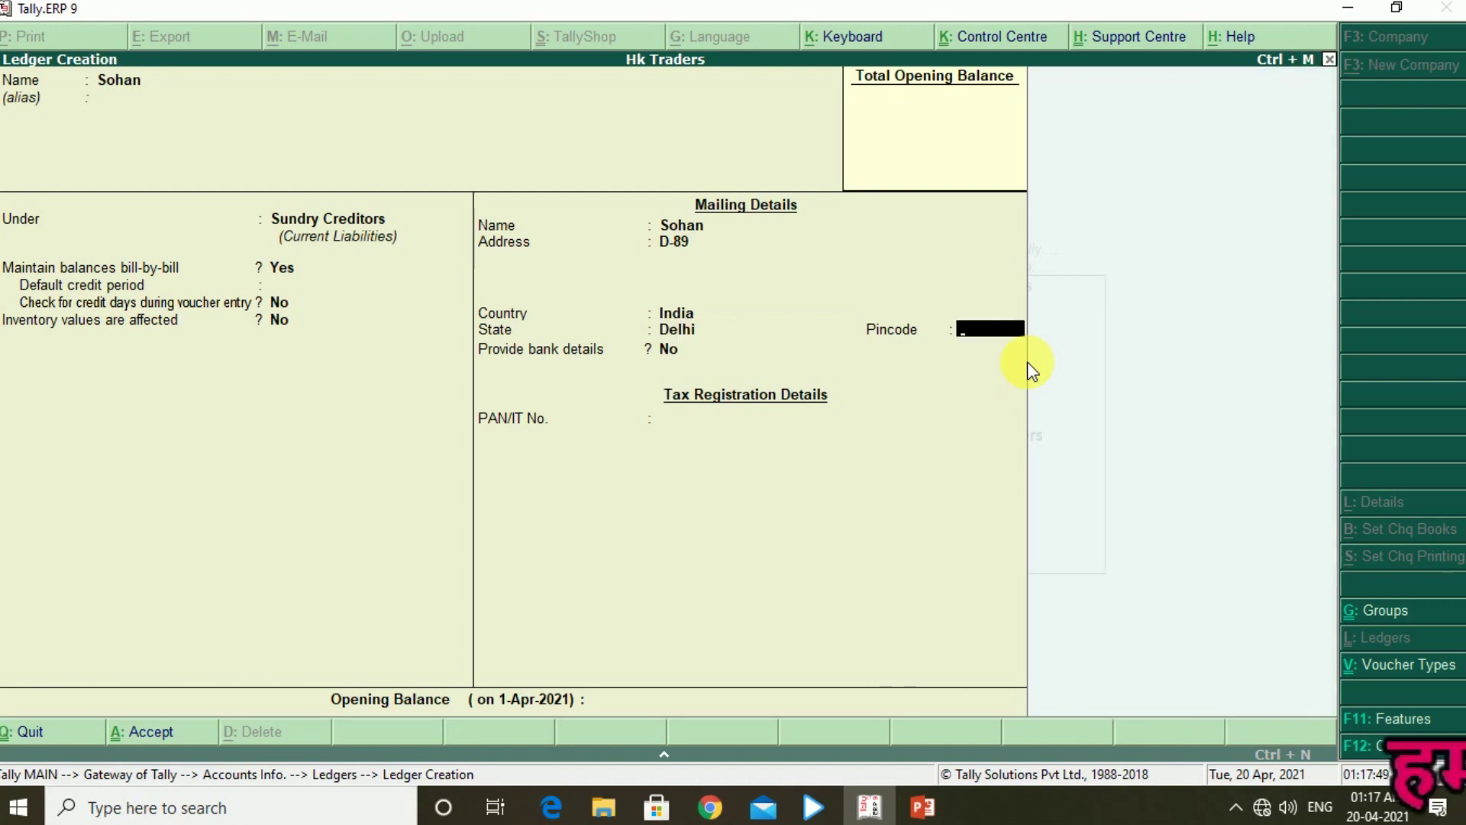
key("Return")
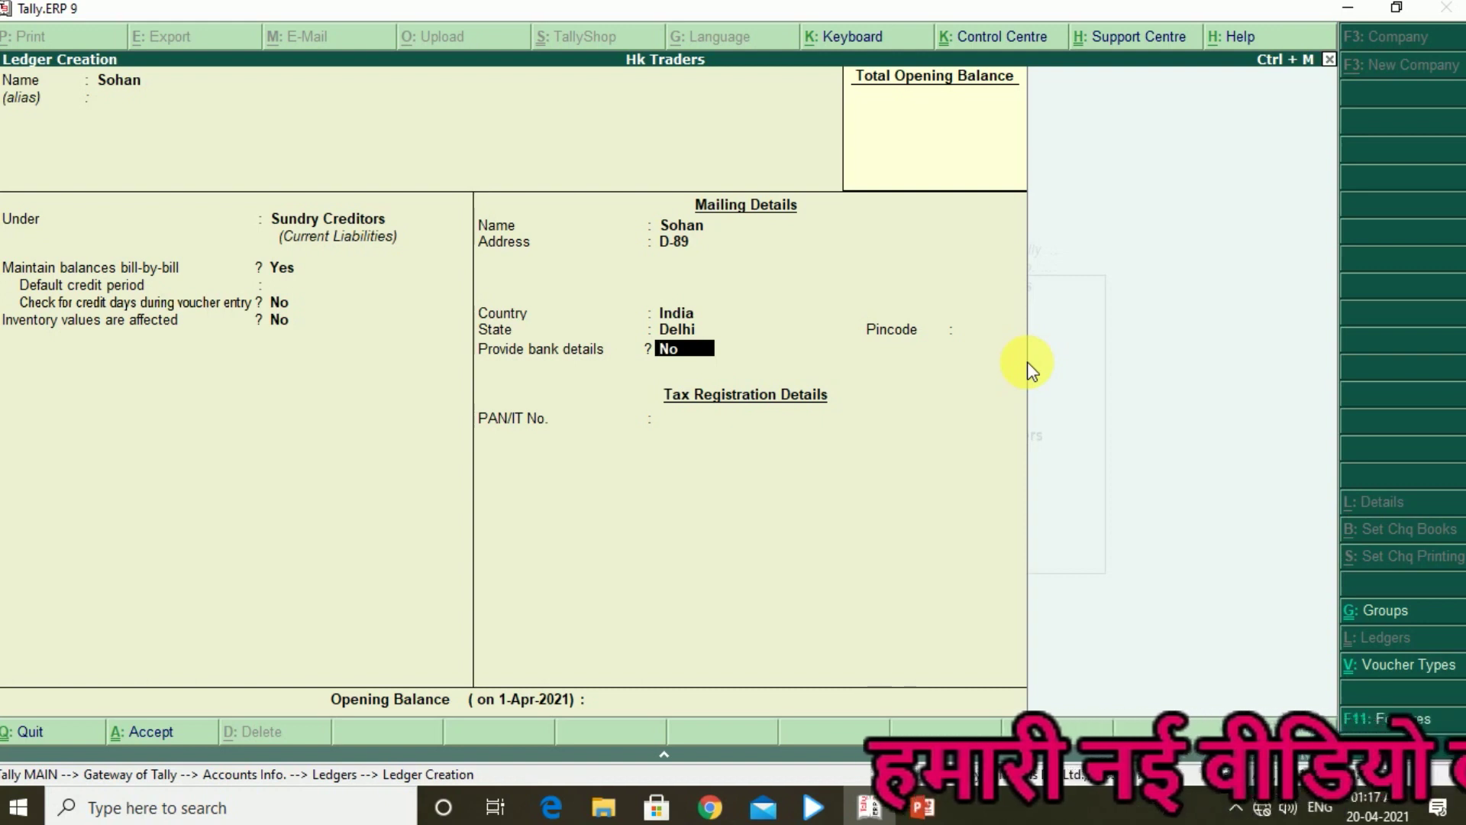
Save the party's ledger with bank details set to No and the PAN/IT number and opening balance left blank
key("Return")
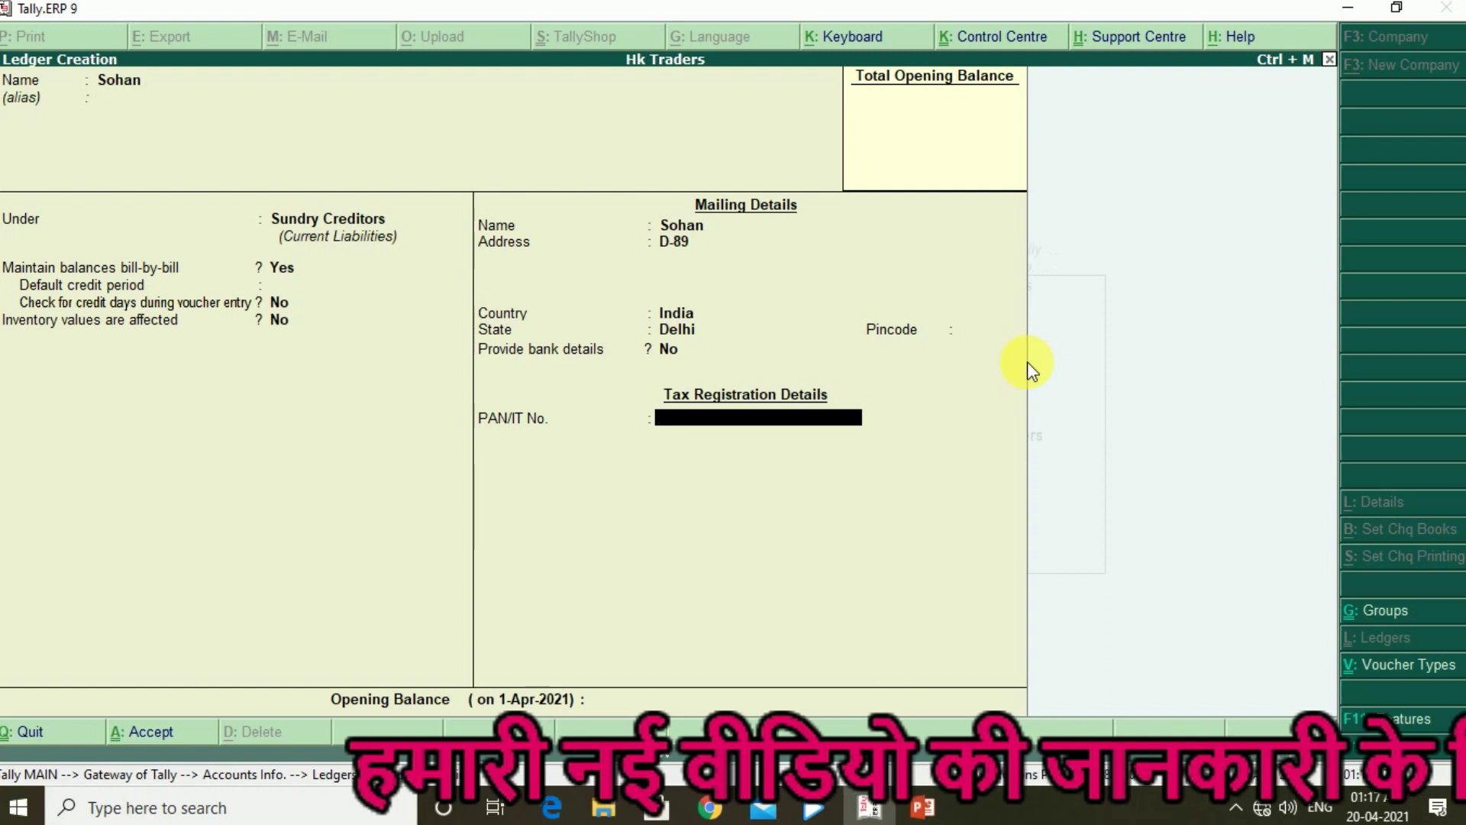
key("Return")
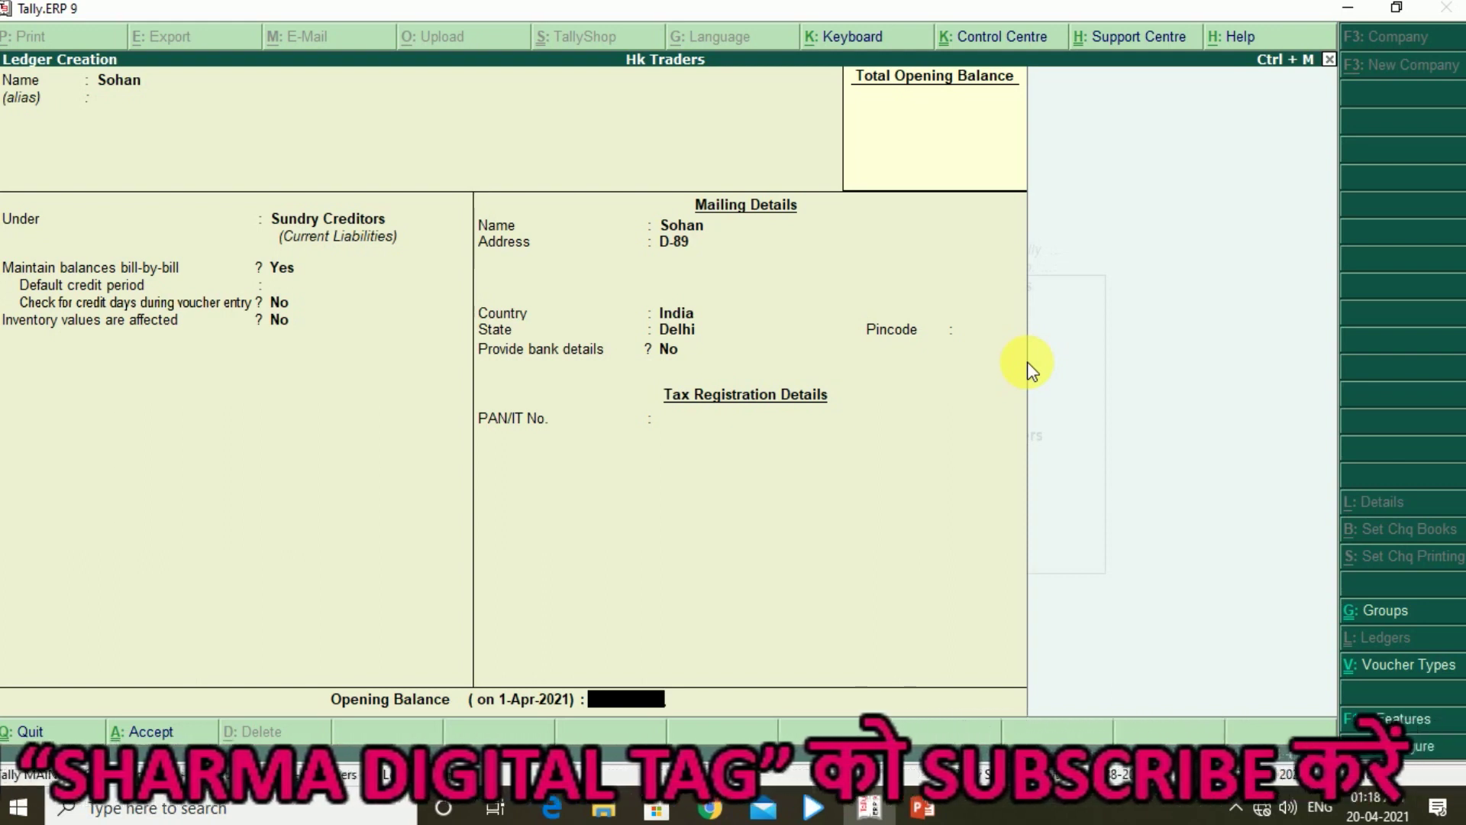
key("Return")
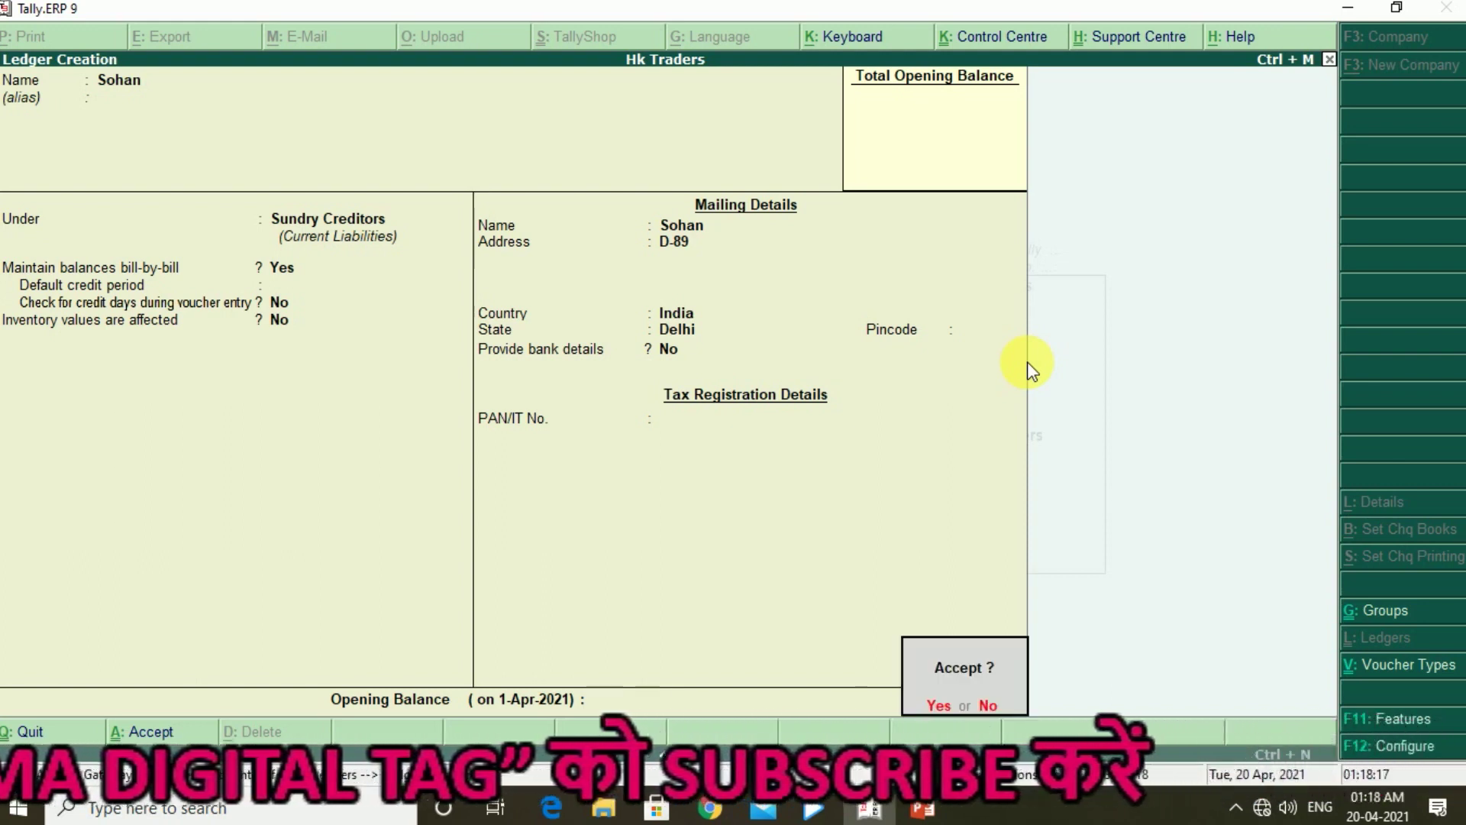
key("Return")
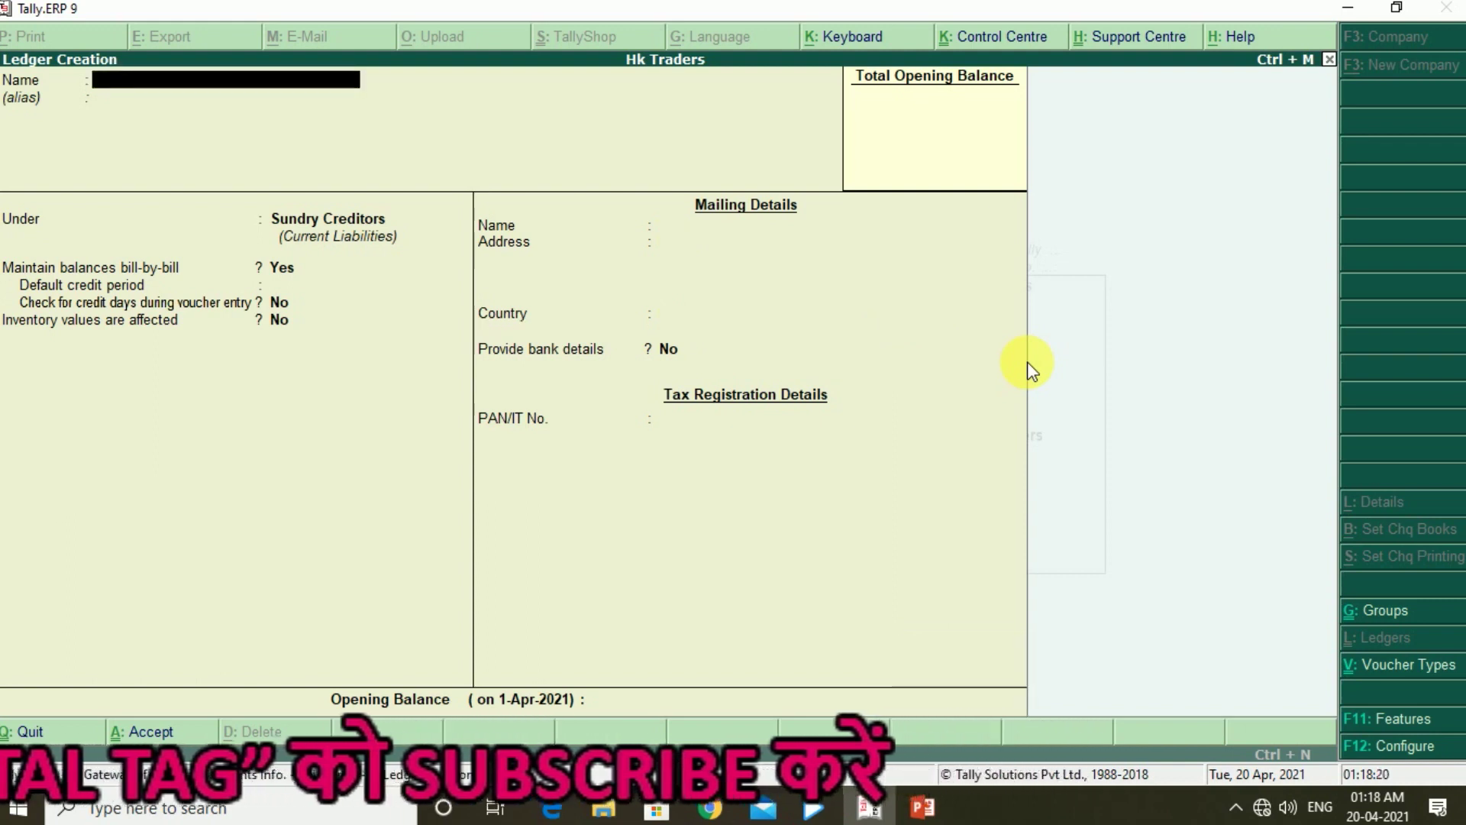
Name the next new ledger Rent and leave its alias blank
type("Rent")
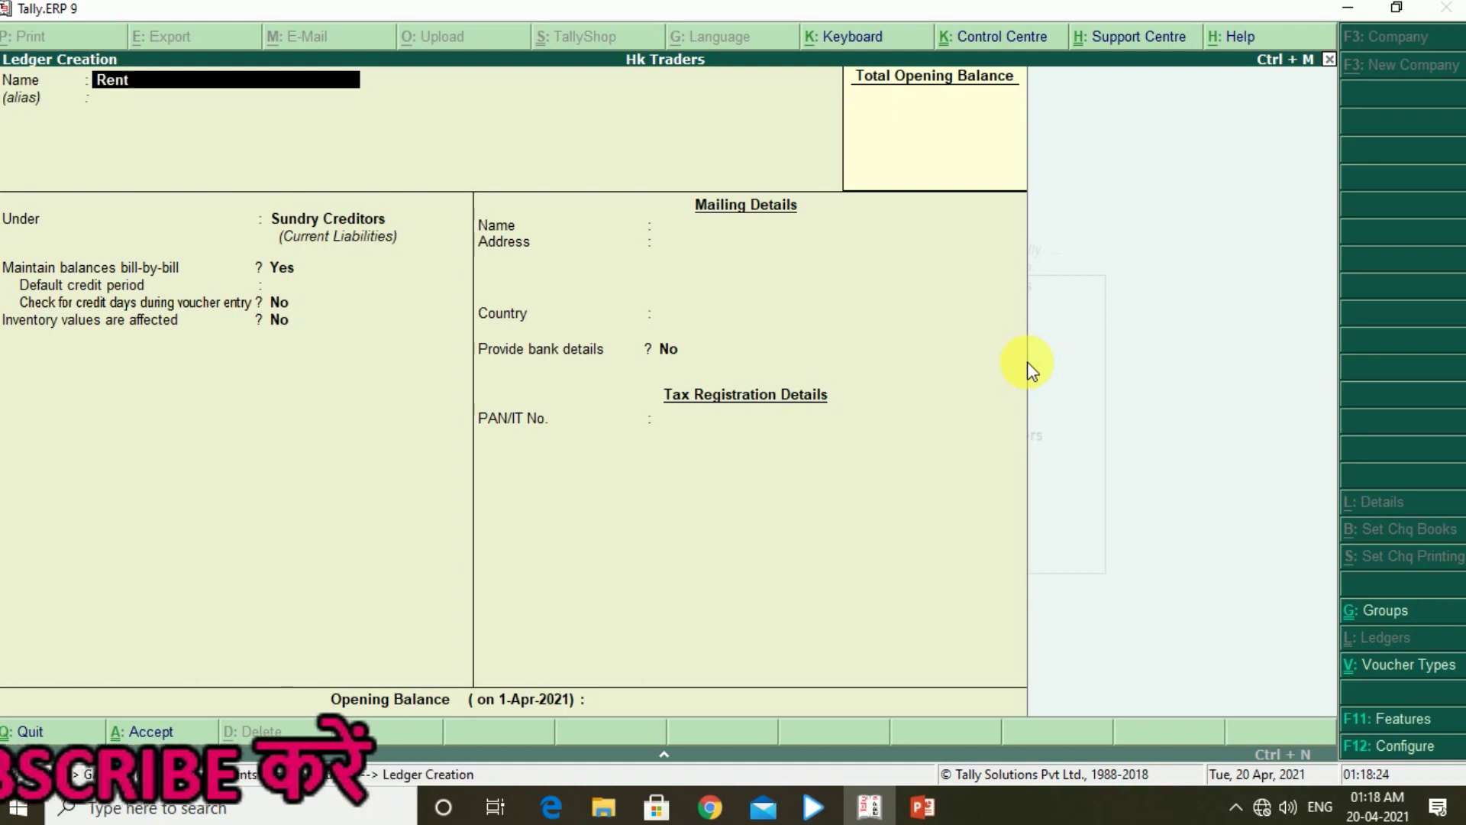
key("Return")
key("Return")
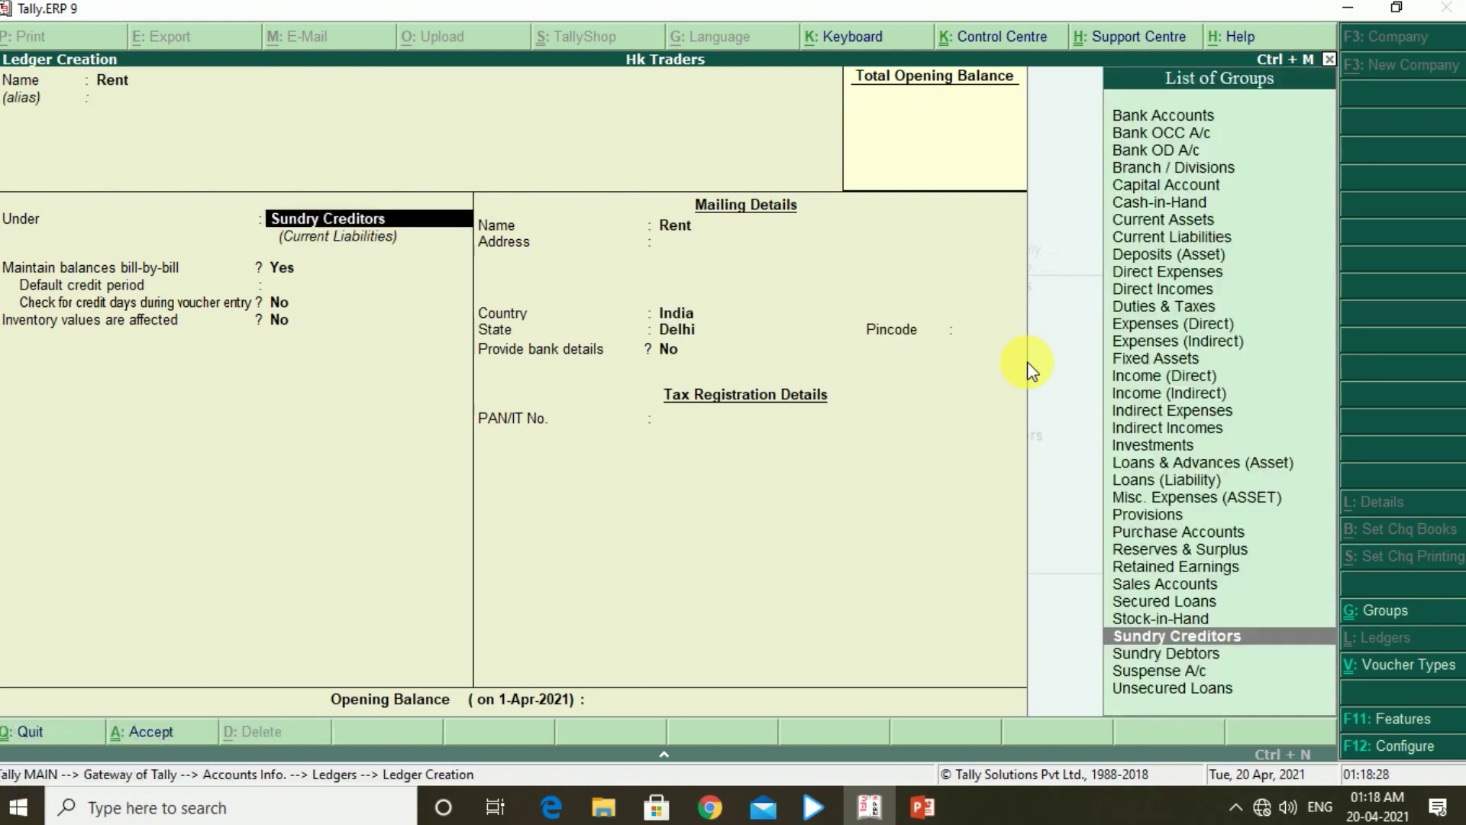
Put the Rent ledger under Indirect Expenses, with inventory values No, ledger type Not Applicable, bank details No and opening balance blank, and save it
type("ind")
key("Return")
key("Return")
key("Return")
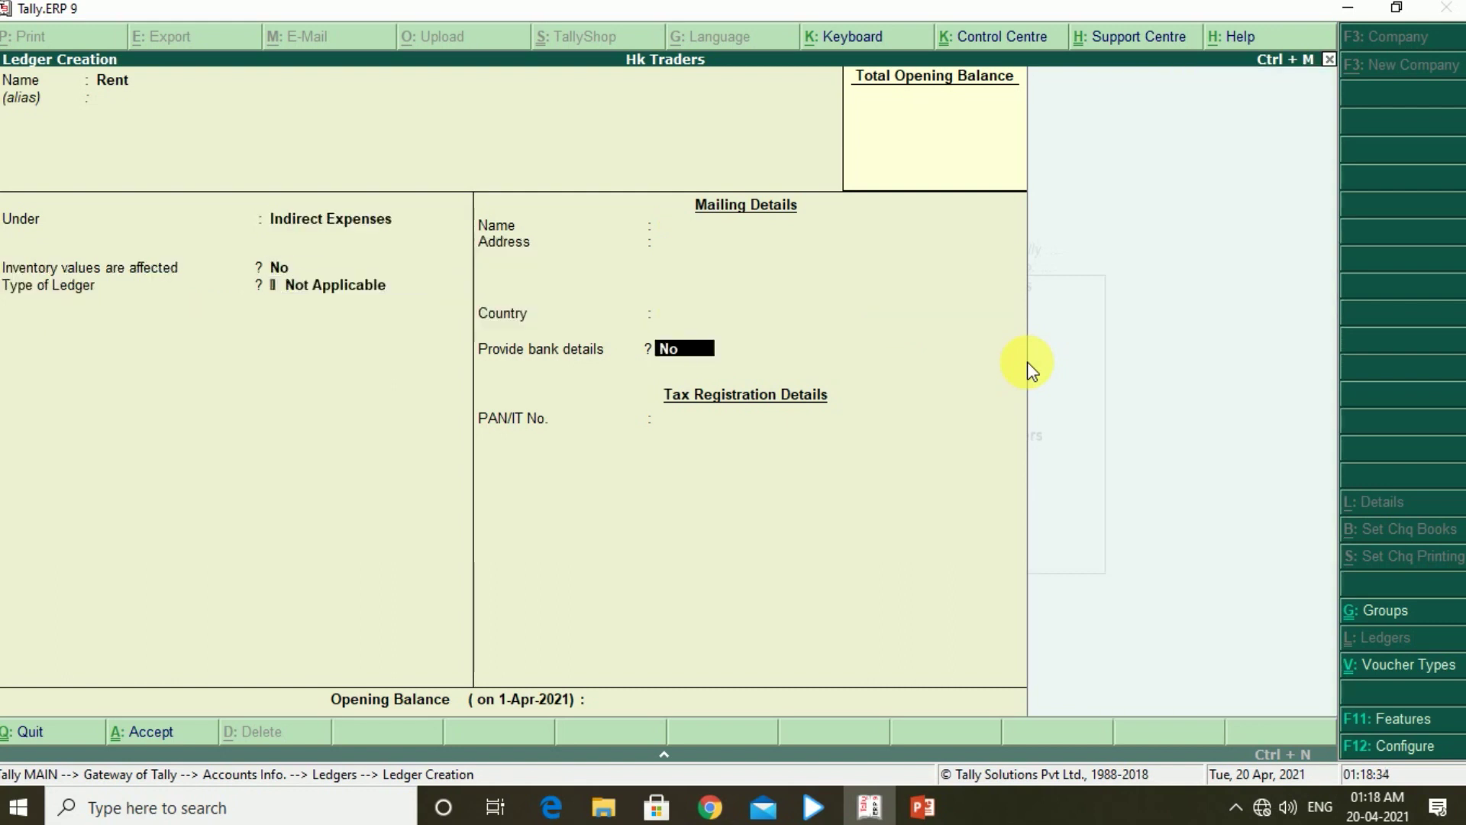
key("Return")
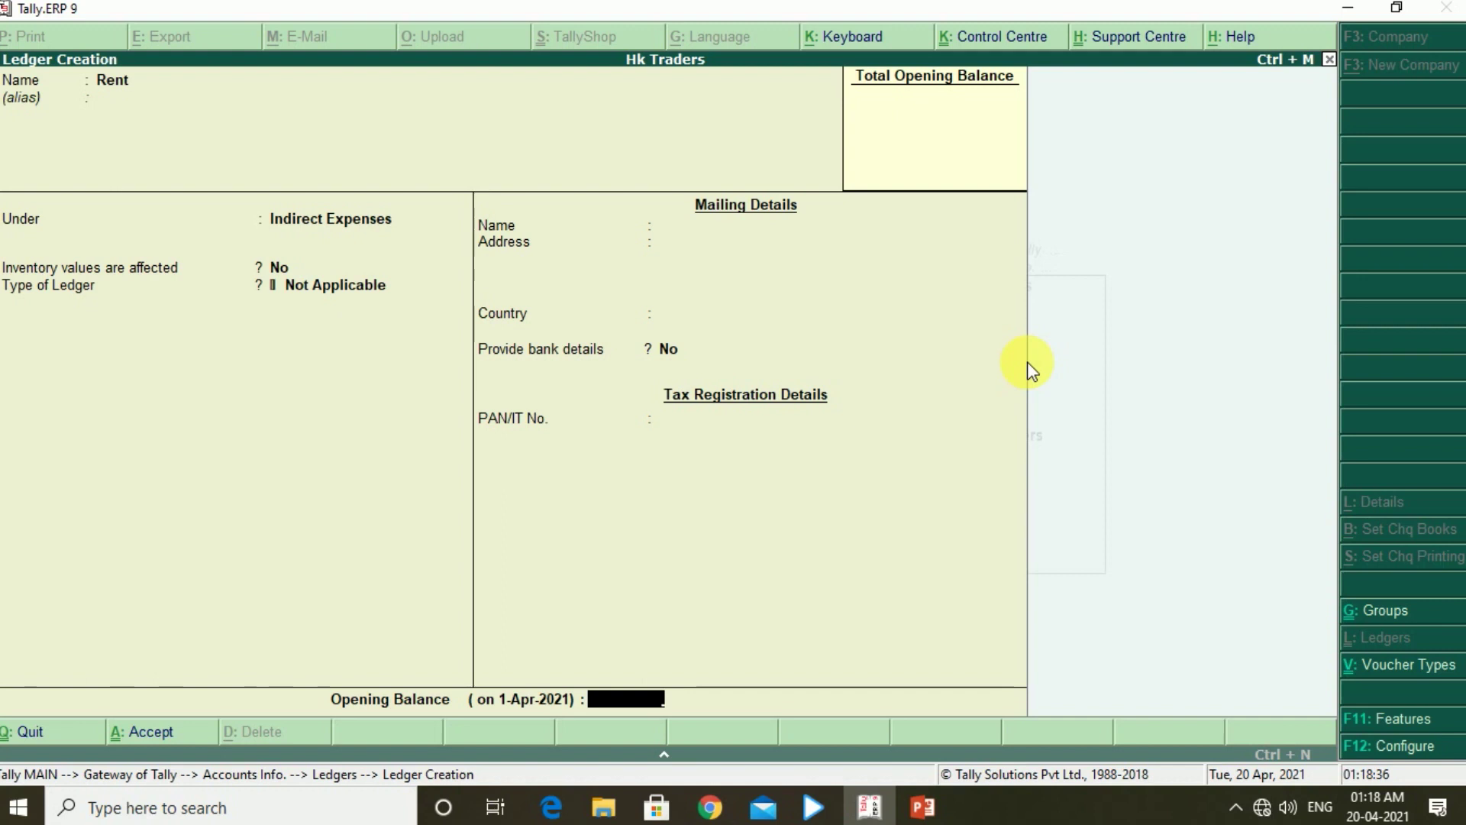
key("Return")
key("Return")
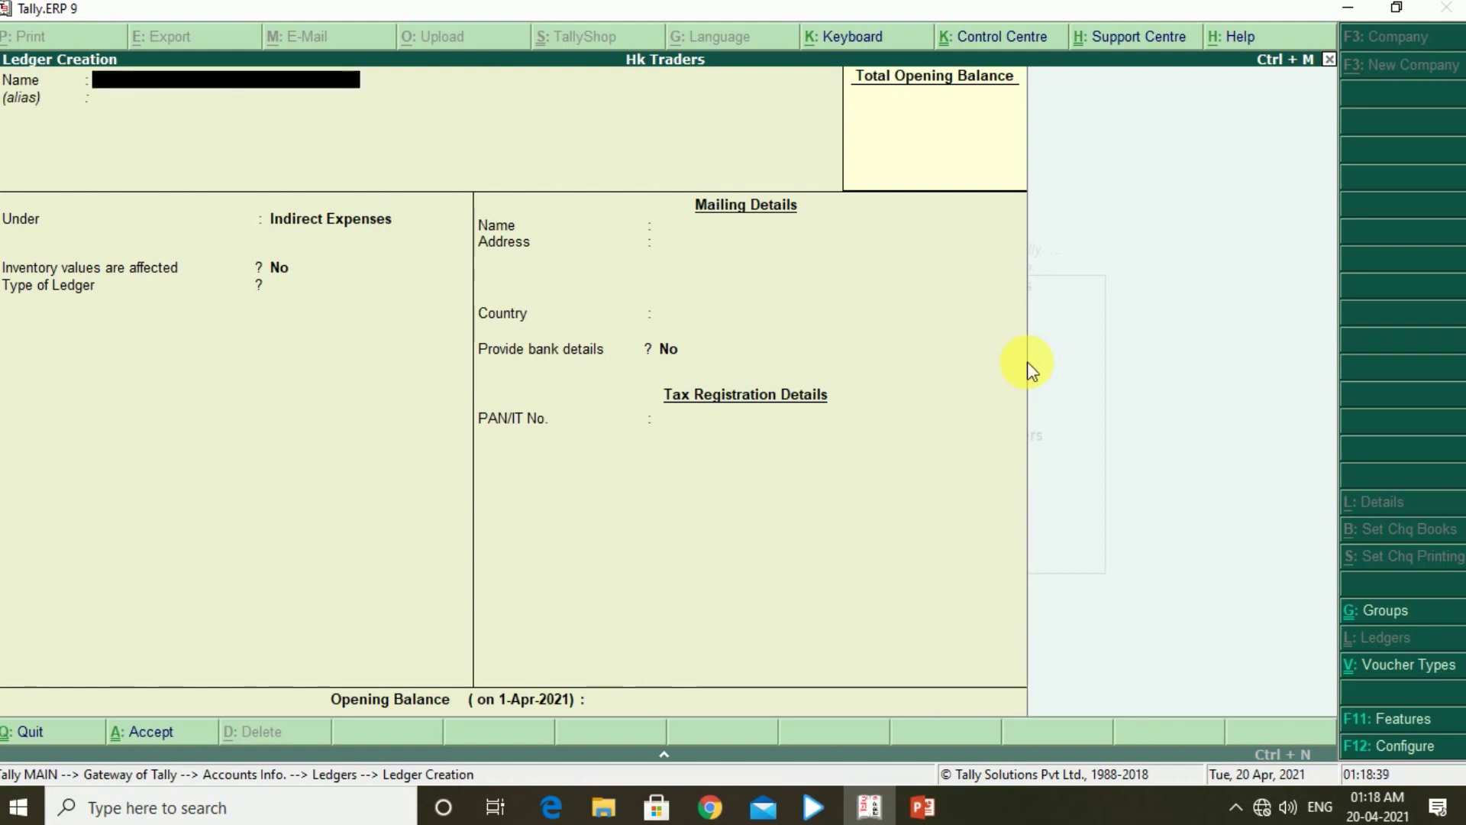
Create a Salary ledger under Indirect Expenses, with inventory values No, ledger type Not Applicable, bank details No and opening balance blank, and save it
type("Salary")
key("Return")
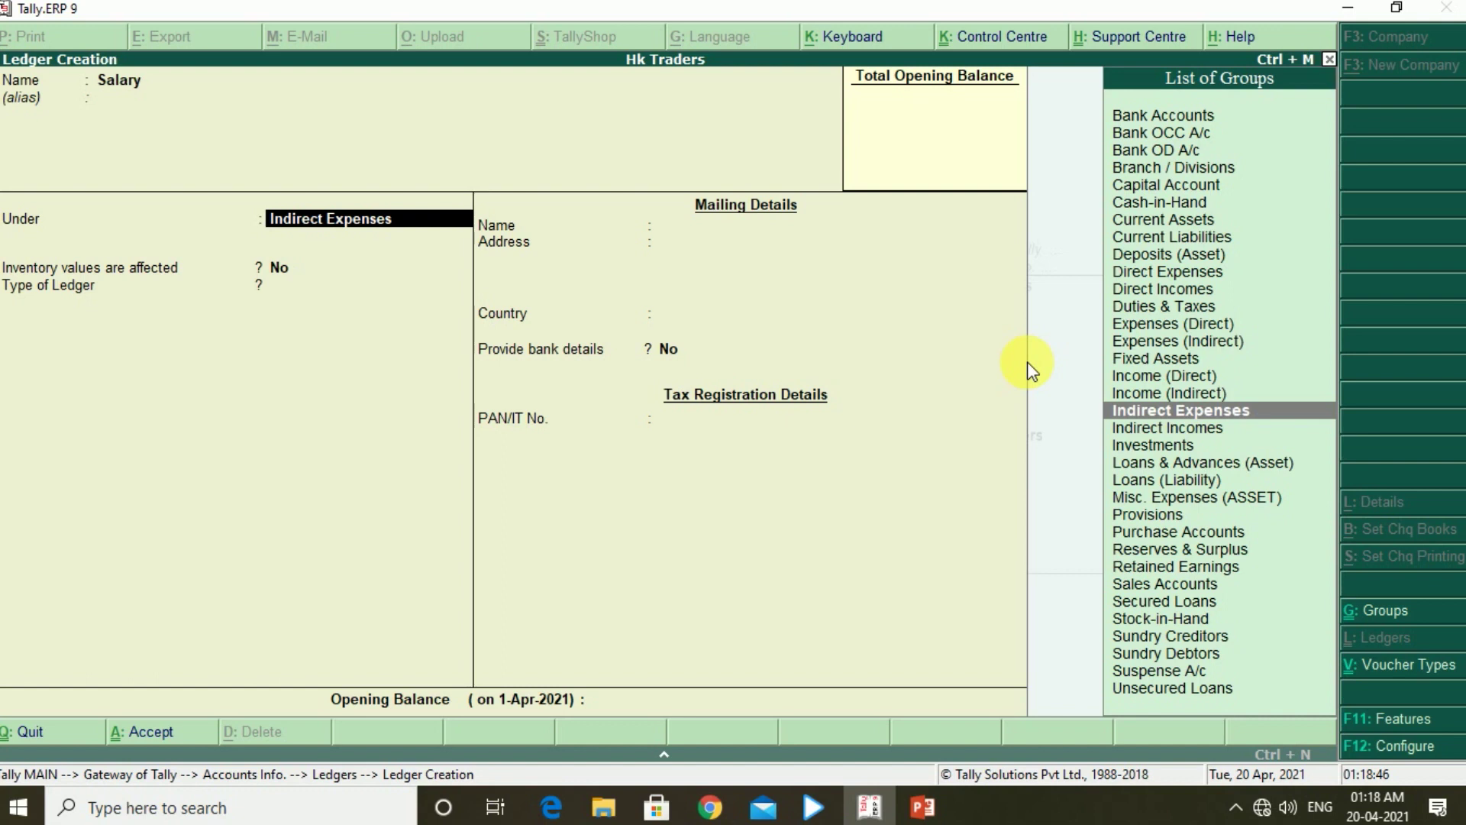
key("Return")
key("Return")
key("Return")
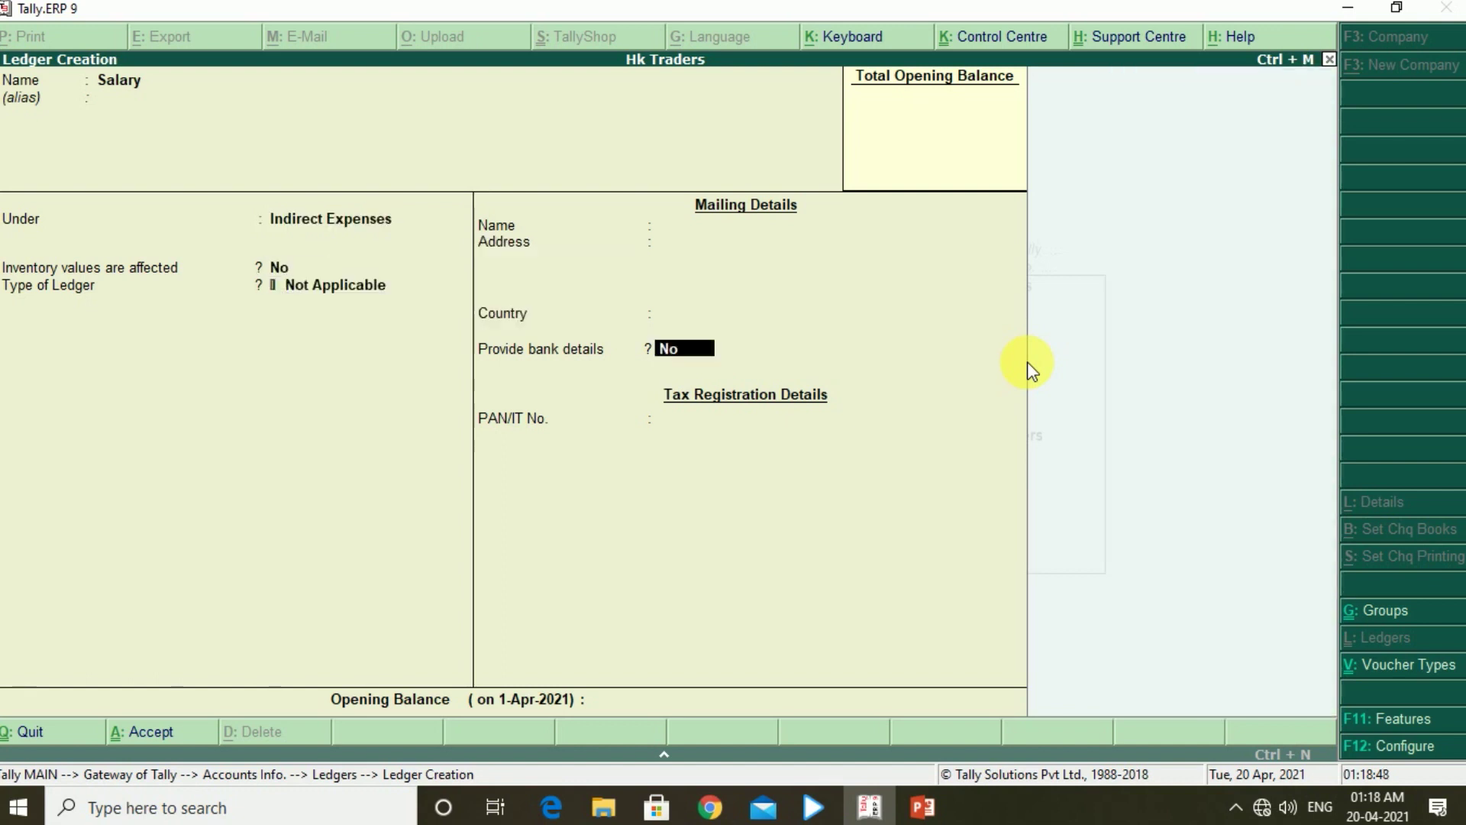
key("Return")
key("Return")
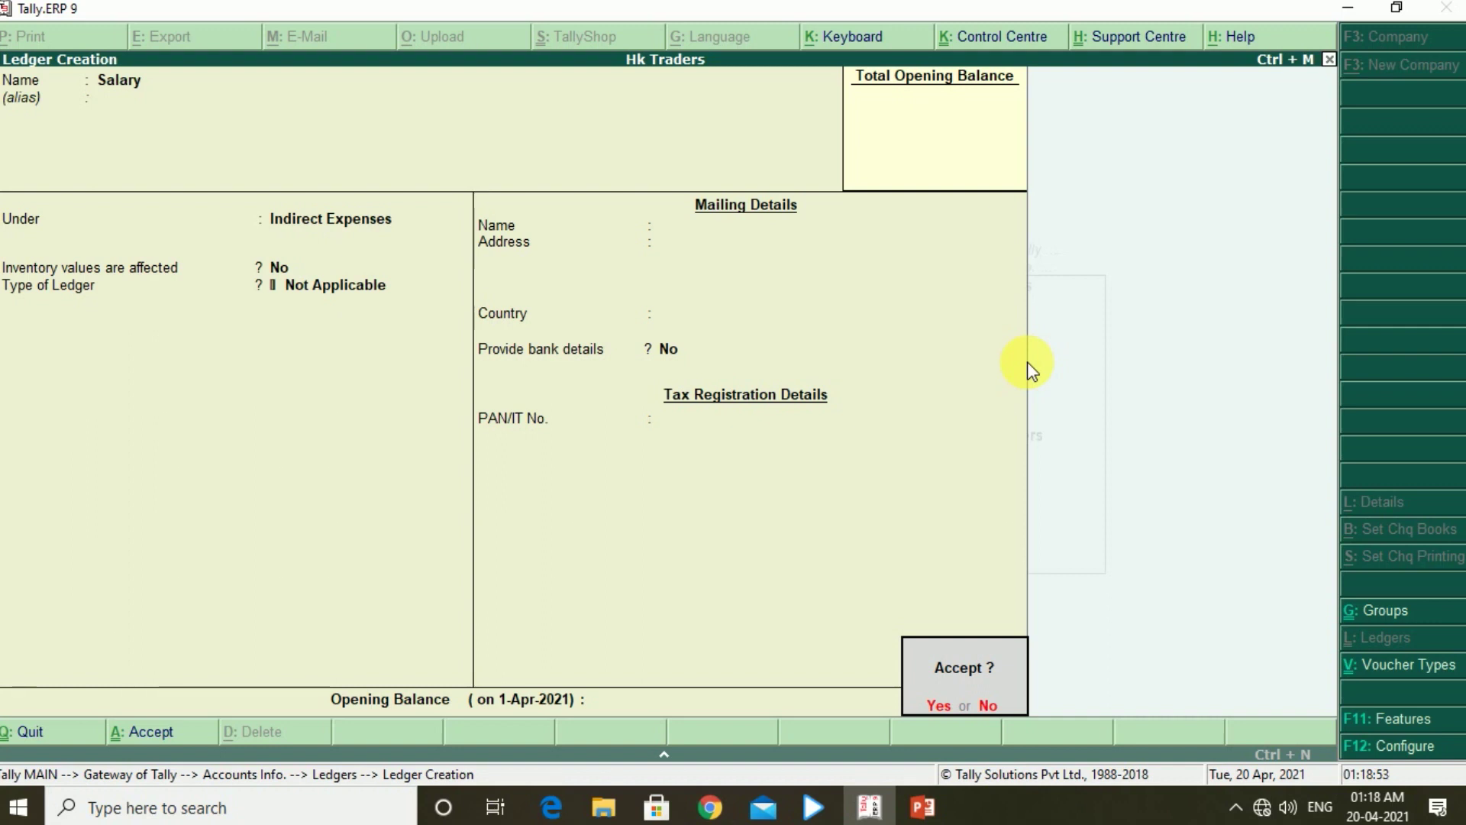
key("Return")
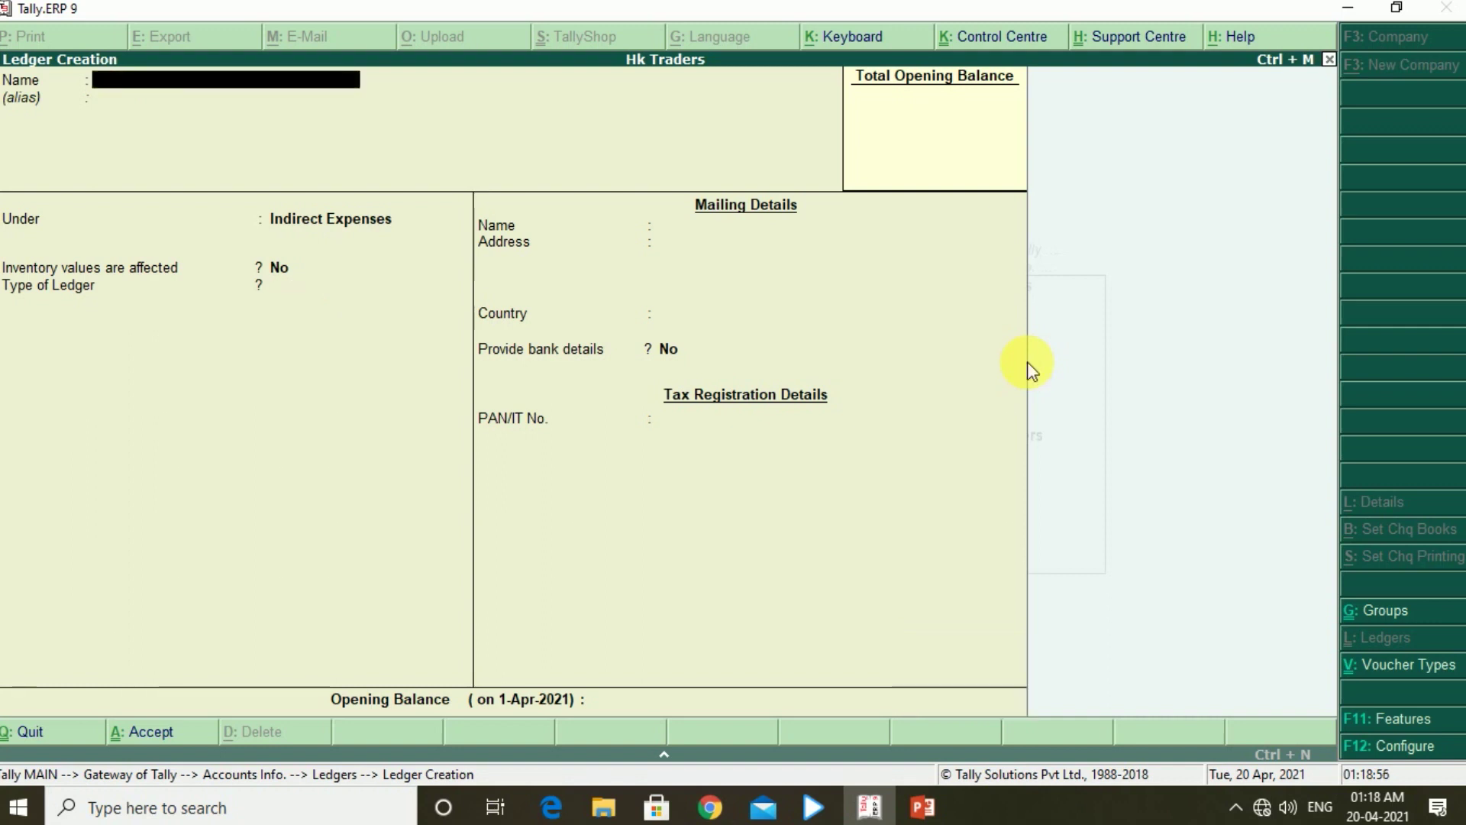